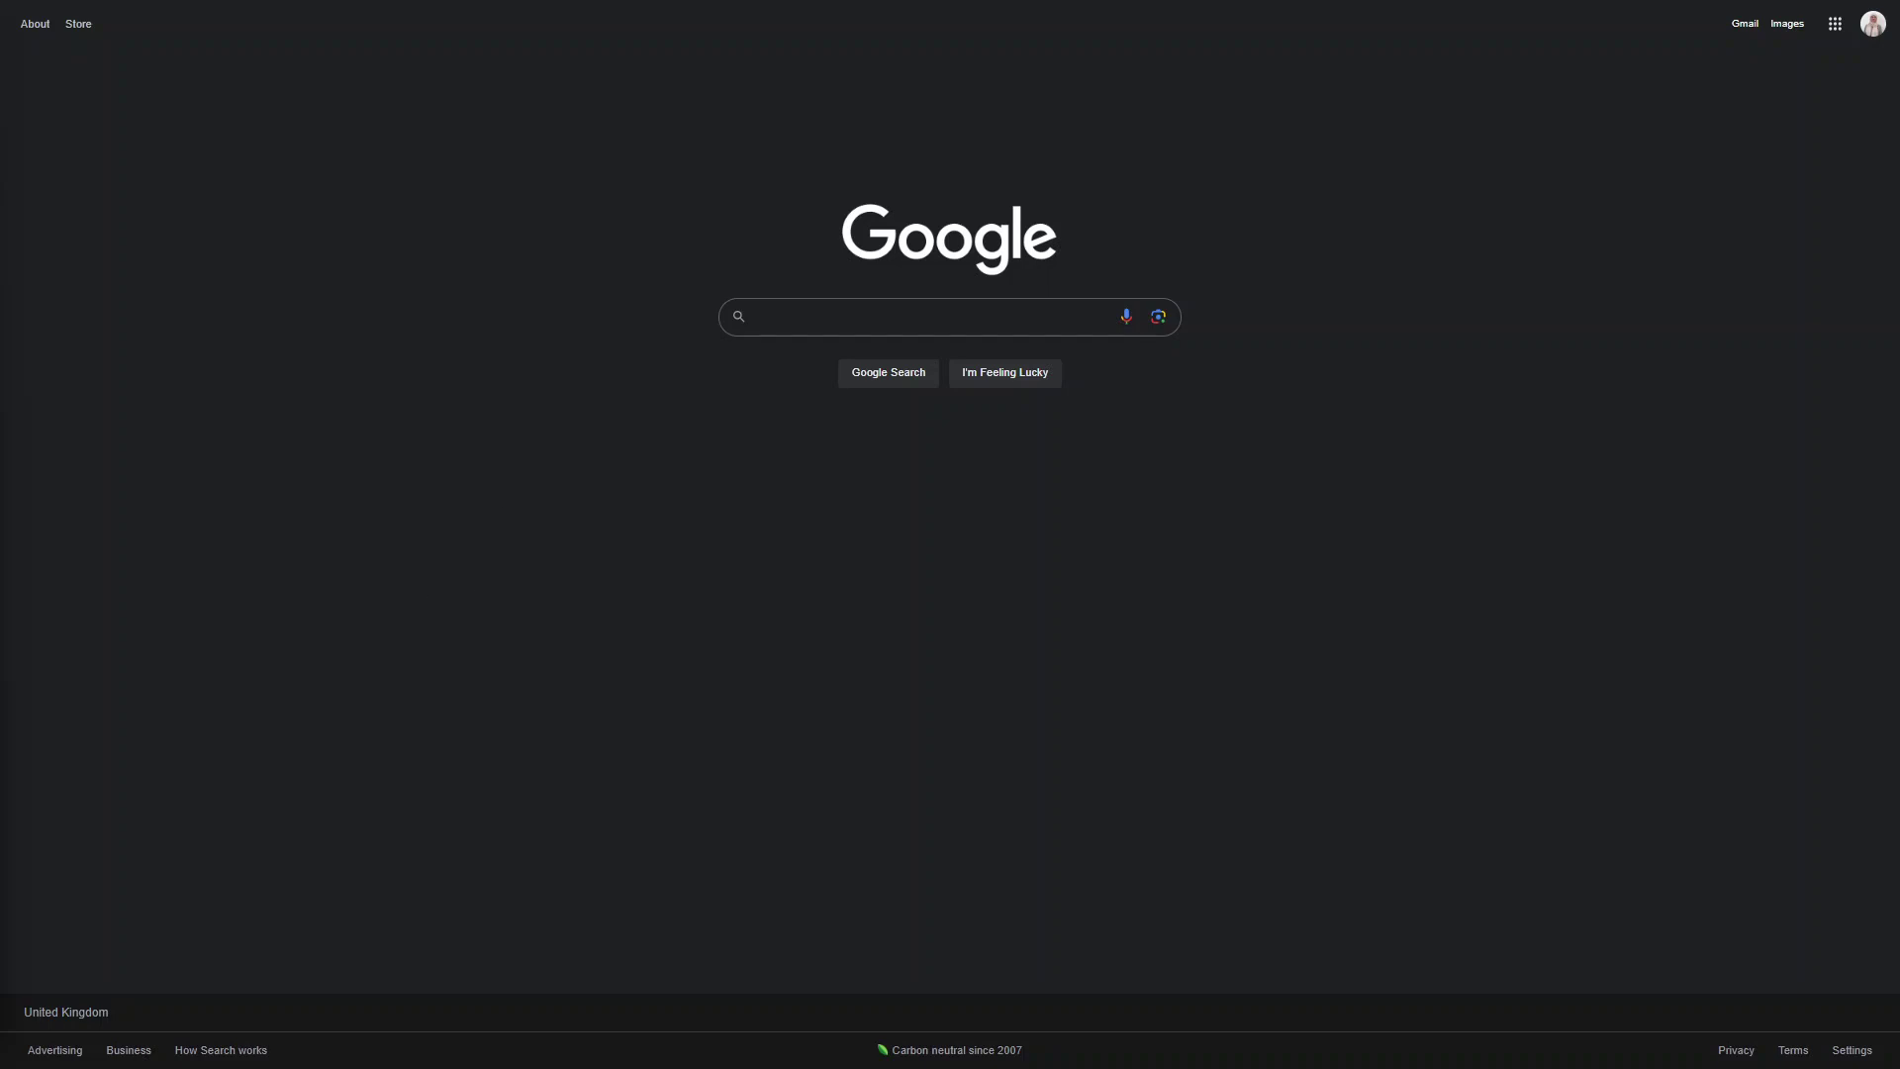
- In a new File Explorer window, go to C:\Windows\System32\drivers\etc by pasting the path
key(super+e)
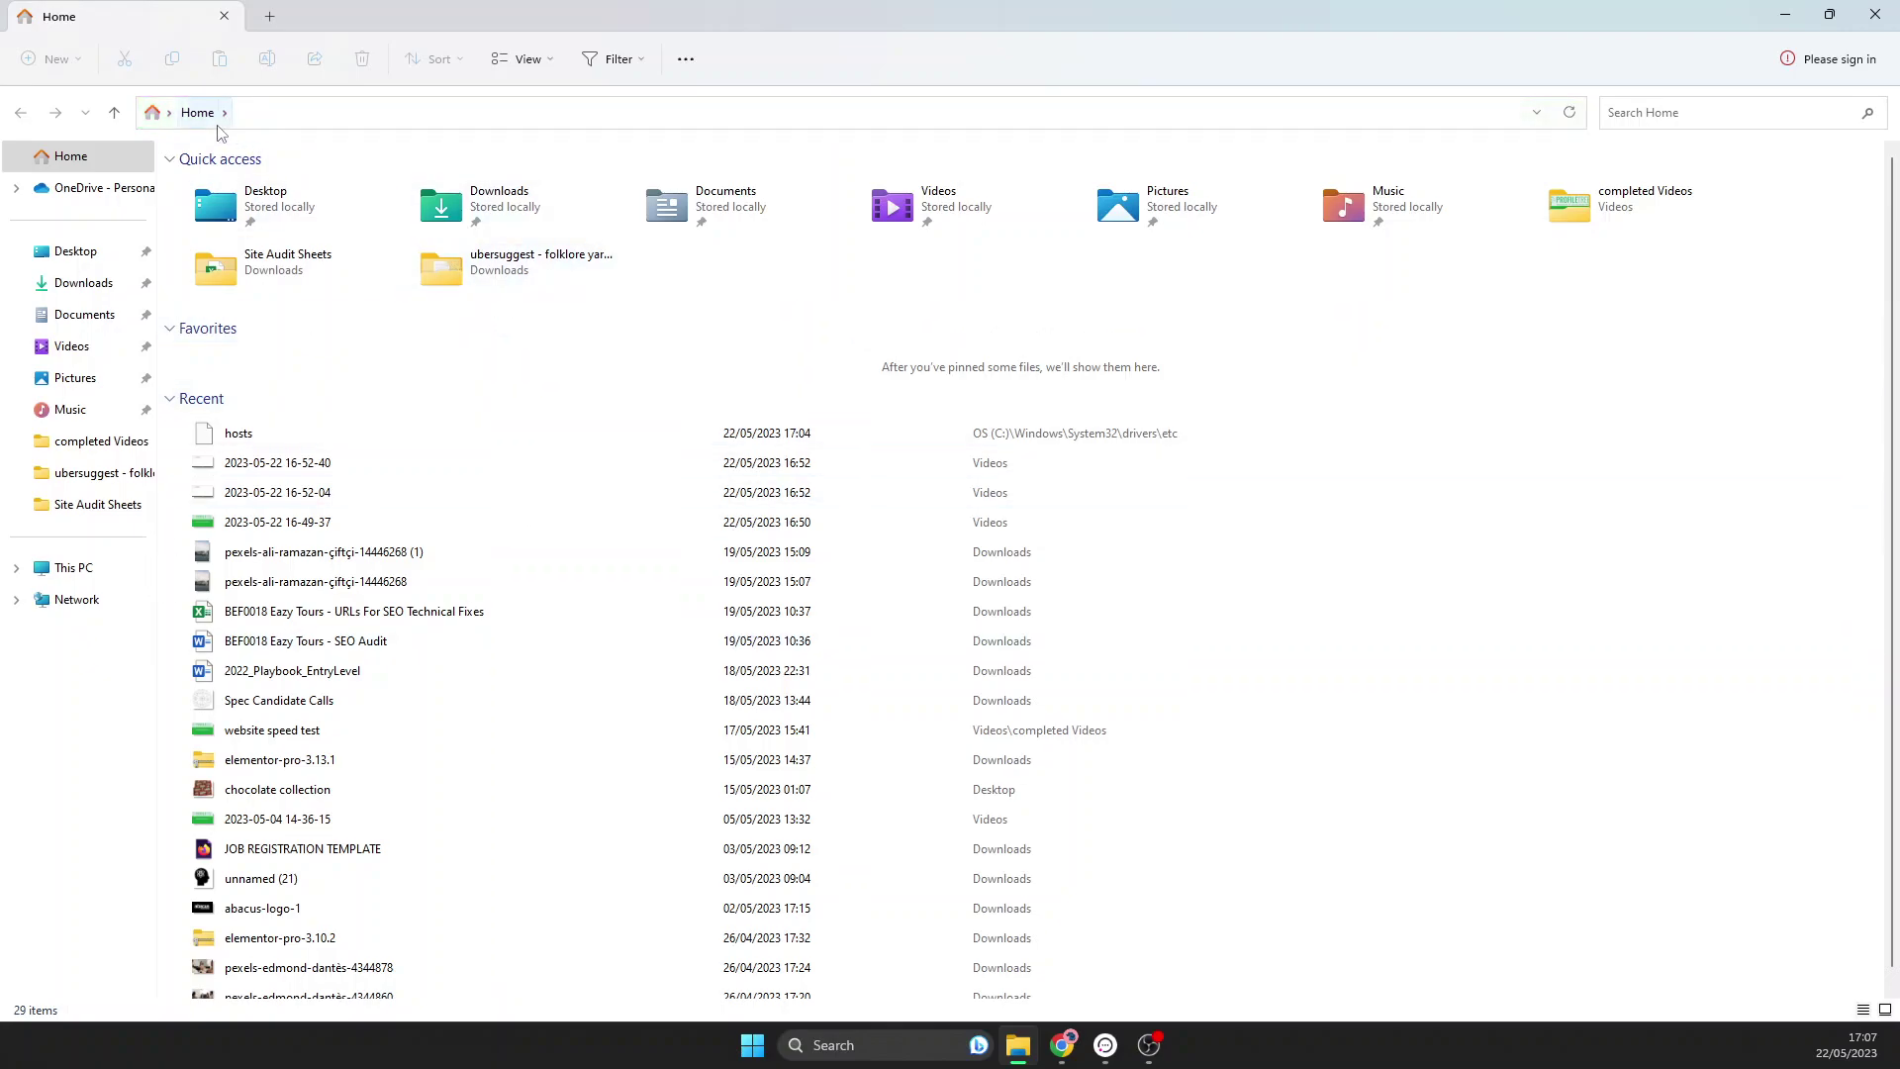
click(263, 113)
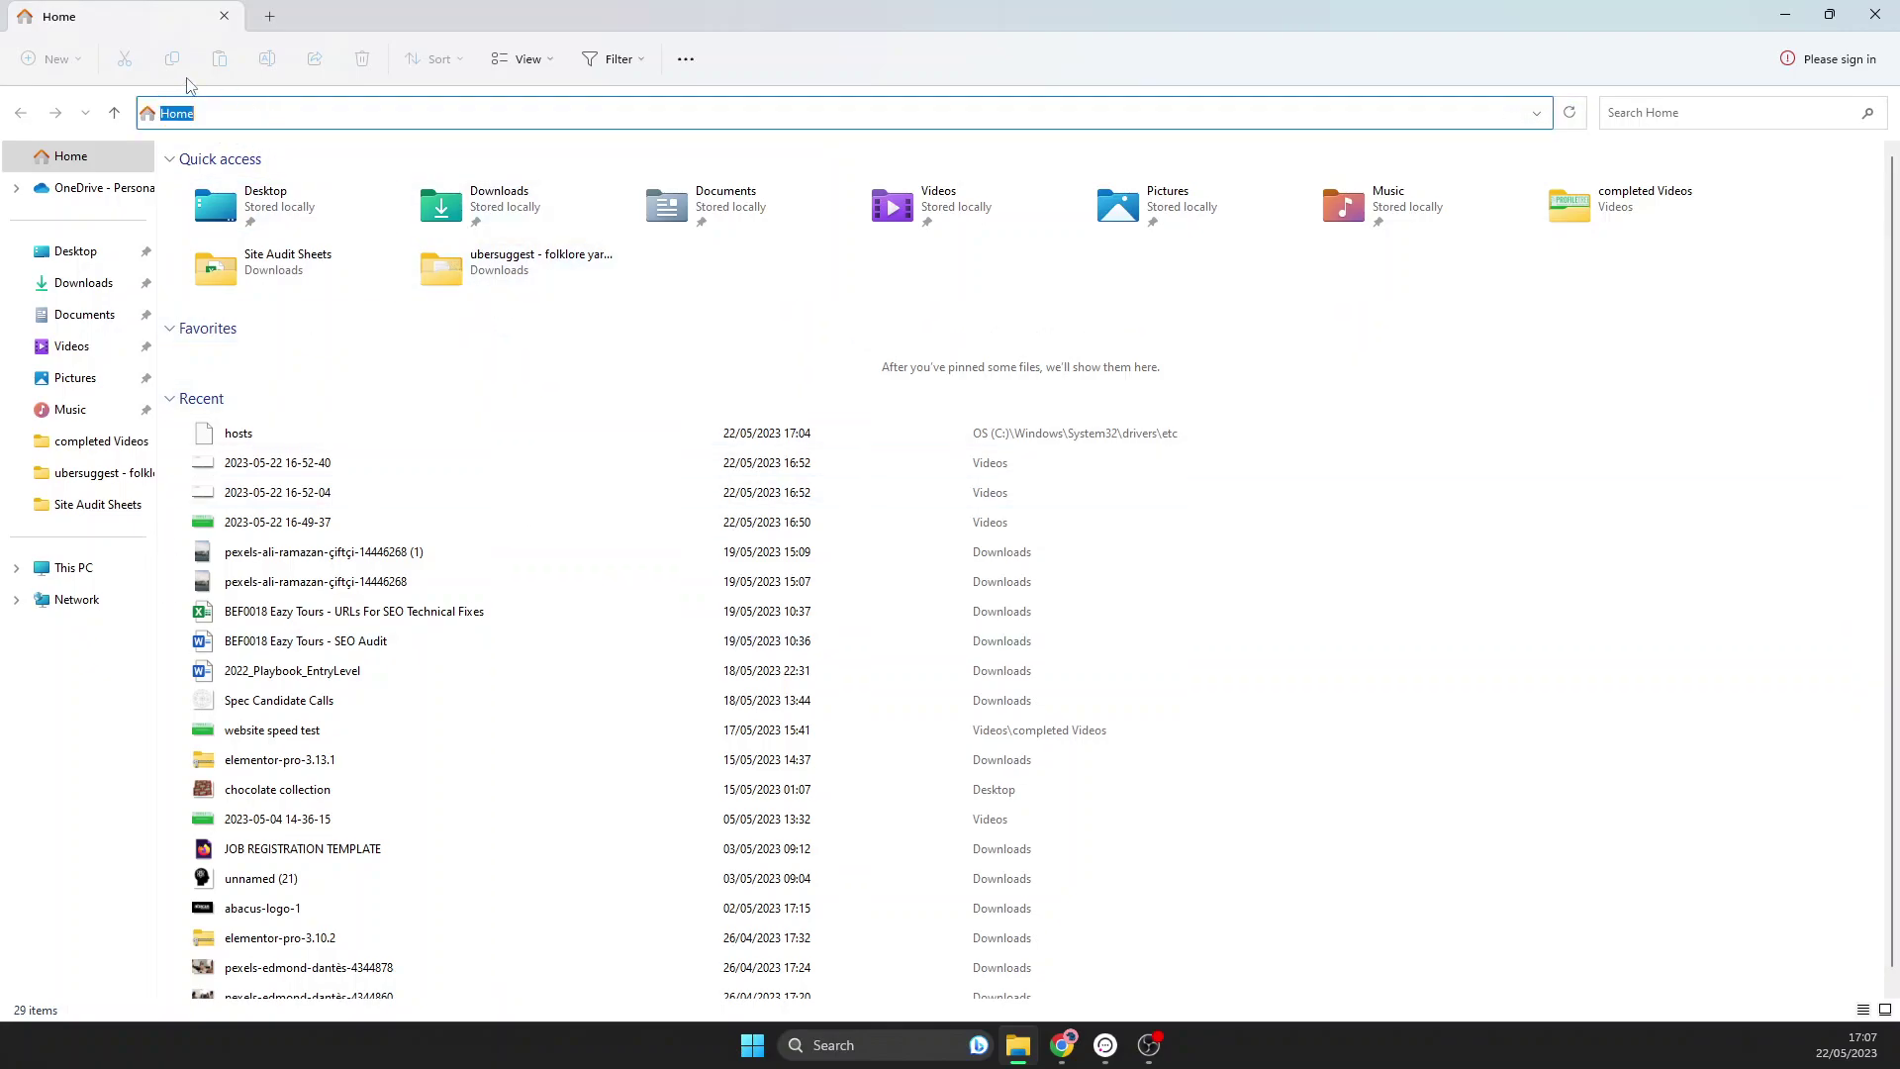
text(C:\Windows\System32\drivers\etc)
key(Return)
key(Return)
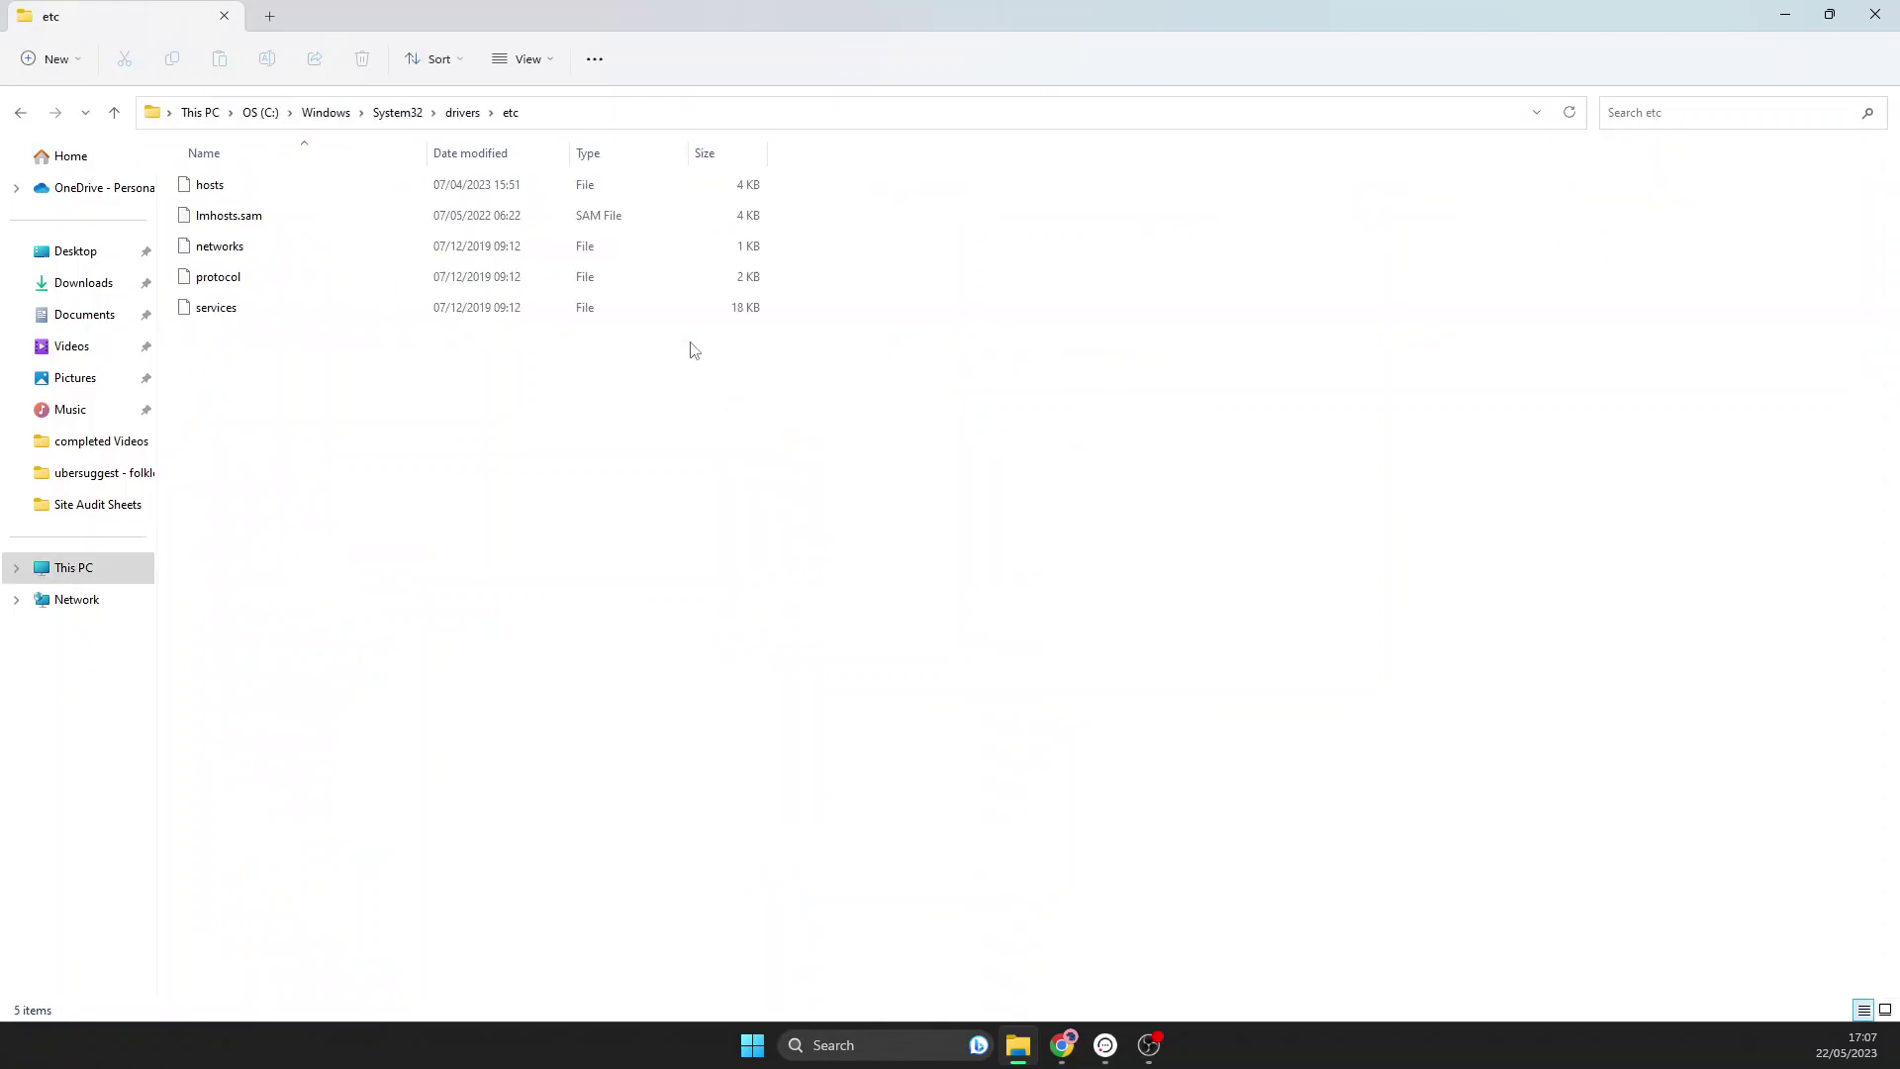
- Open the hosts file in Atom, for this one time only
double_click(275, 194)
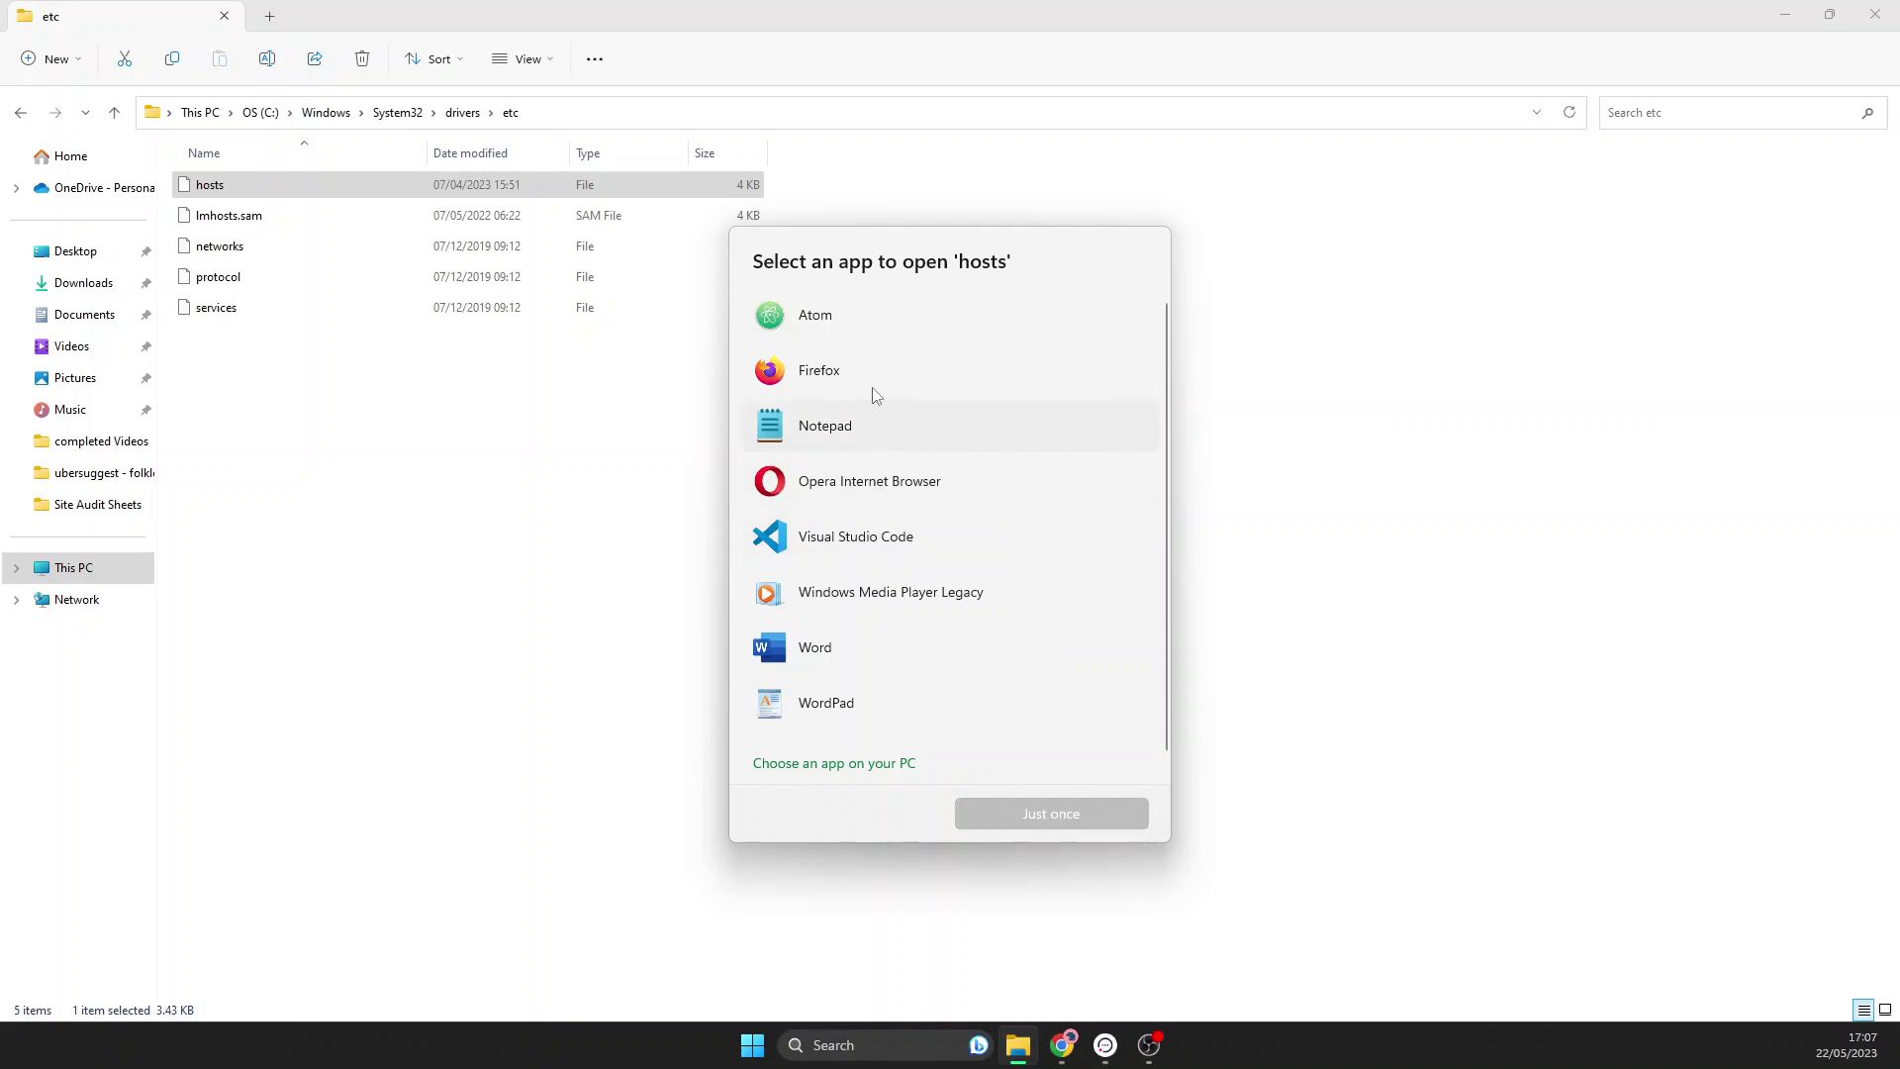
click(867, 333)
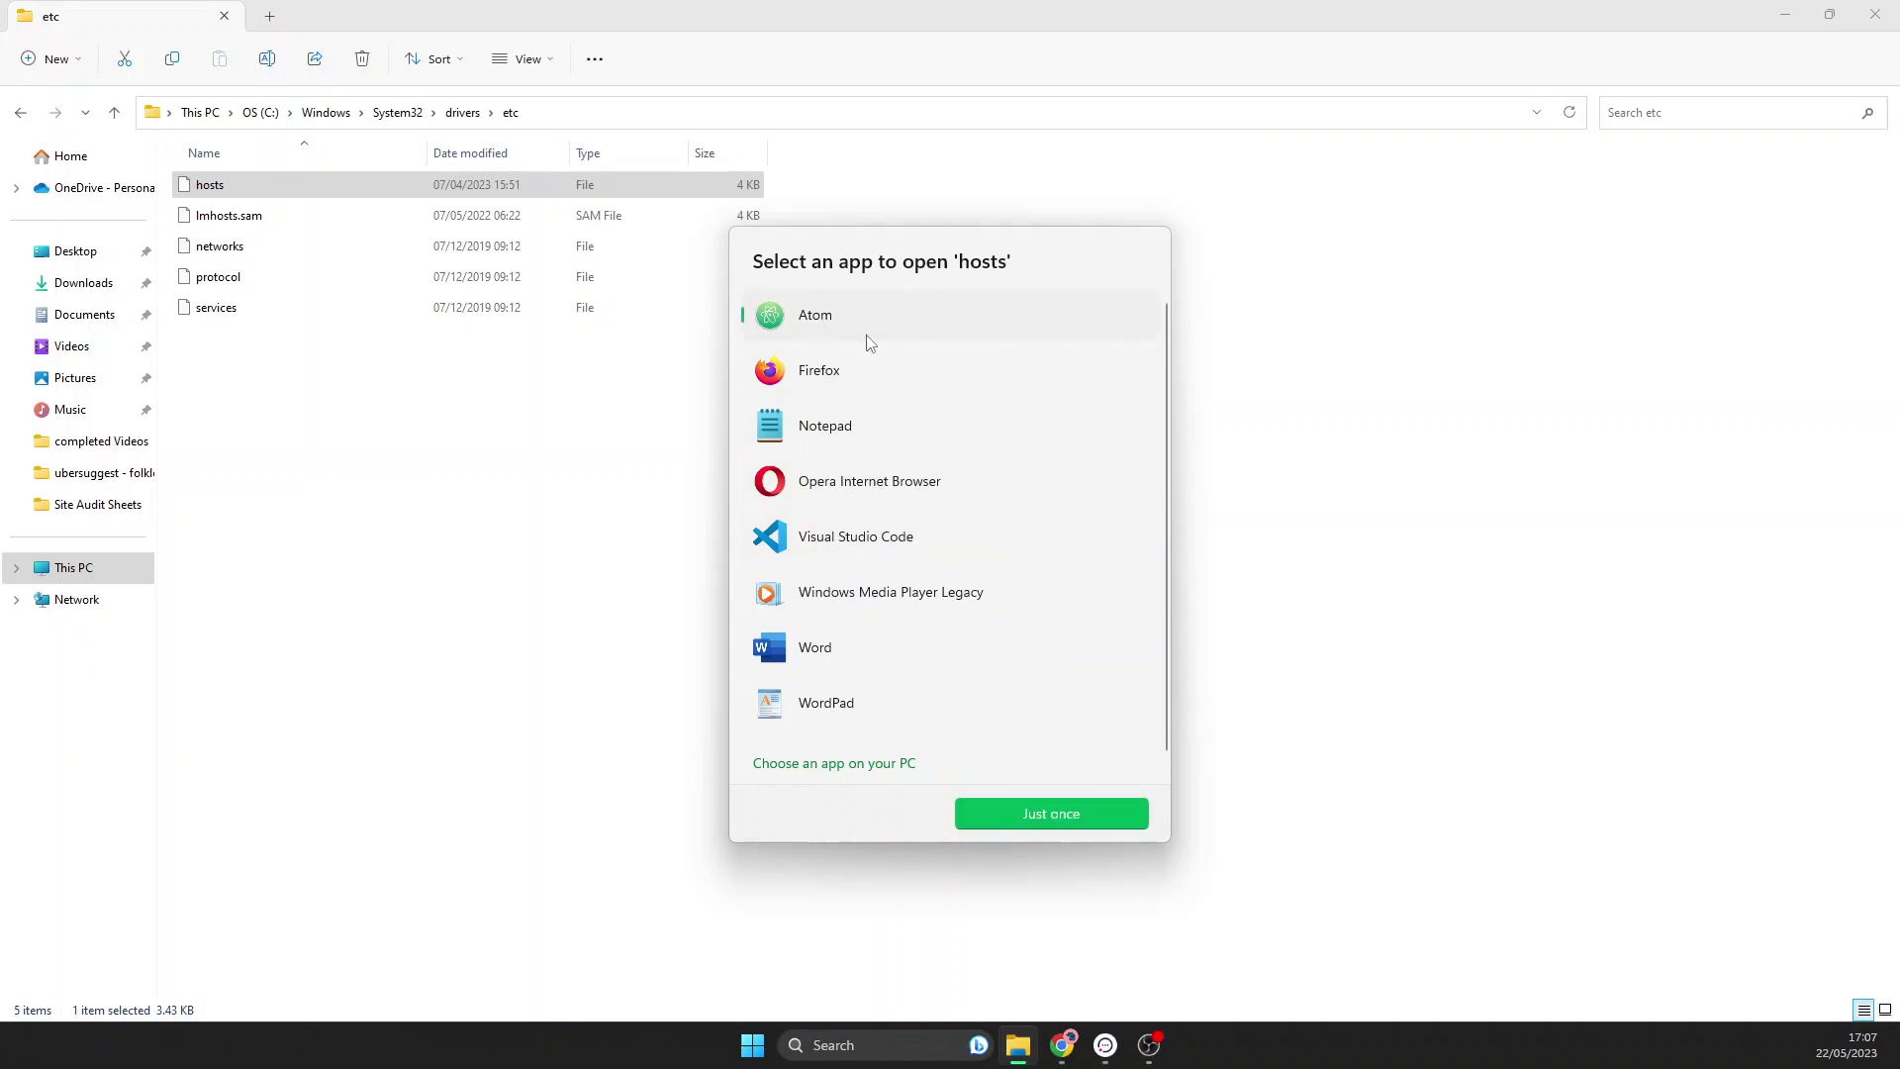
click(1060, 823)
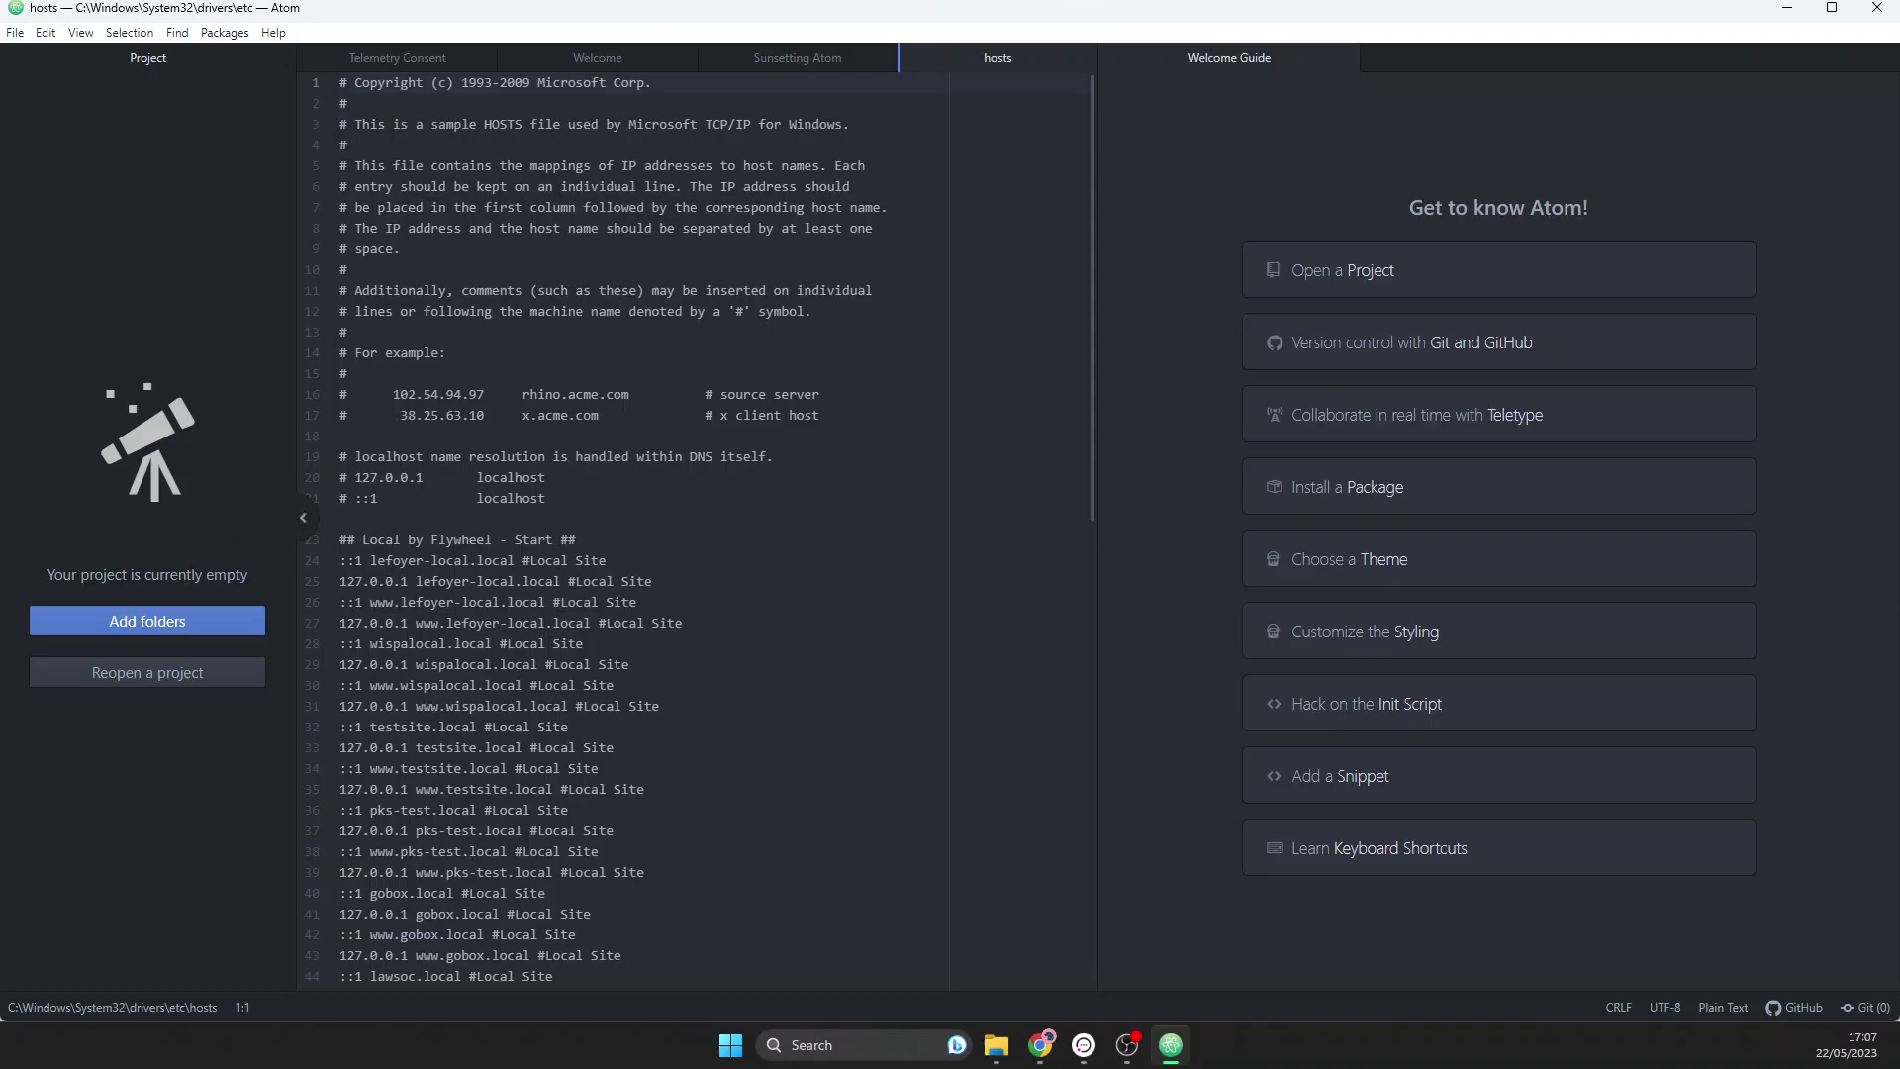
key(alt+Tab)
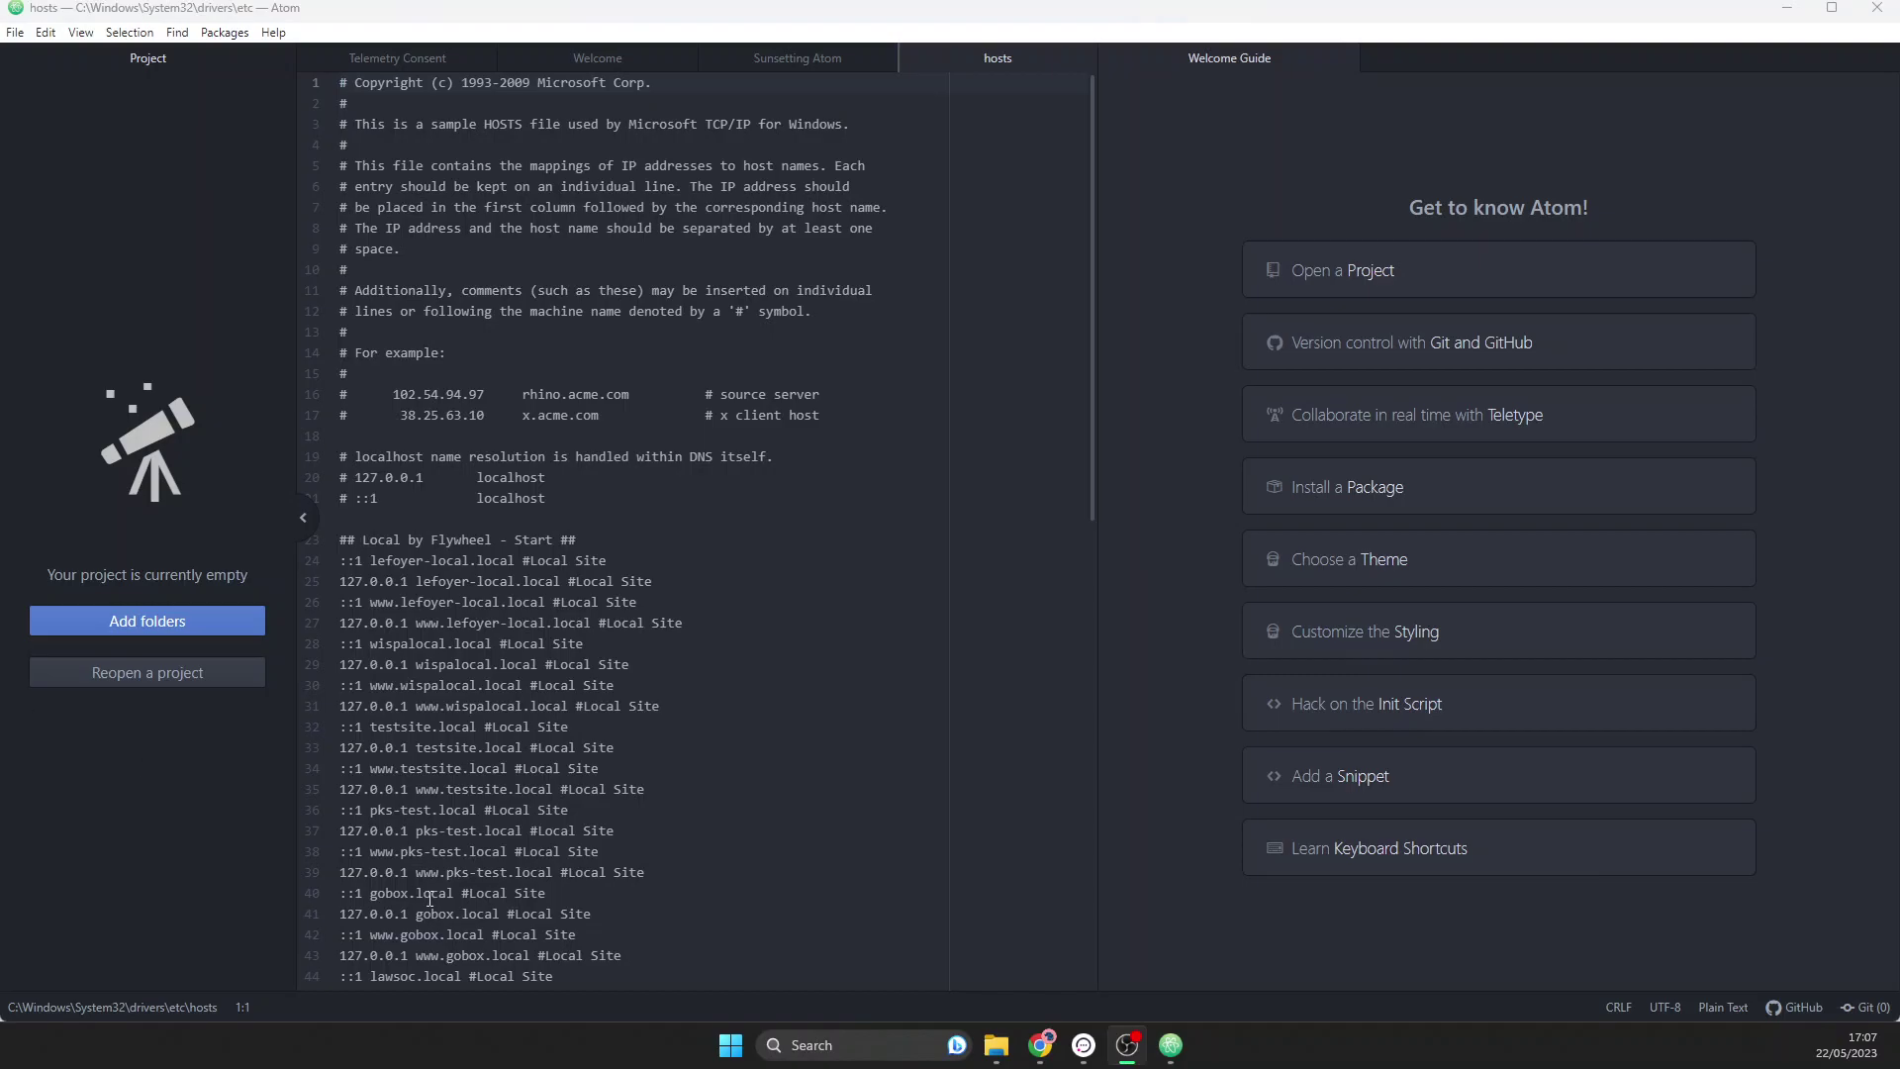
scroll(430, 898, down, 10)
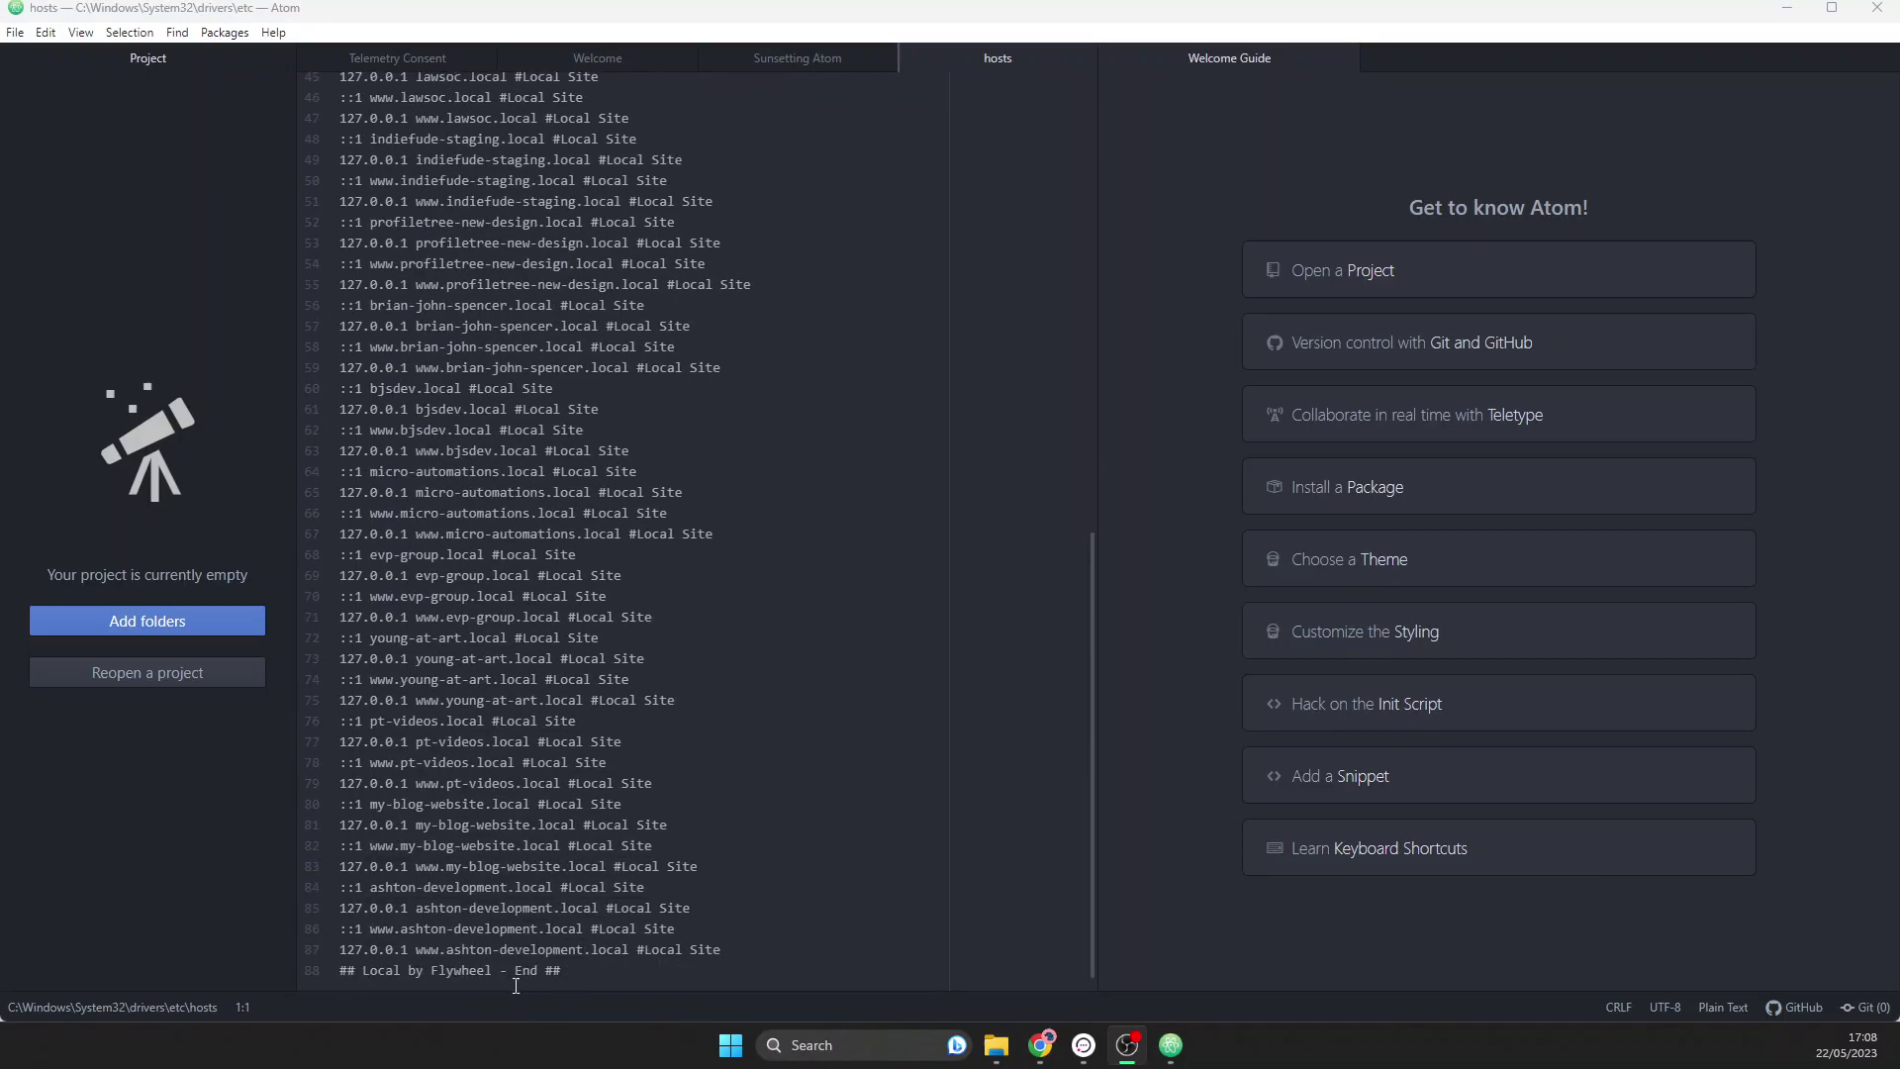
click(629, 978)
key(Return)
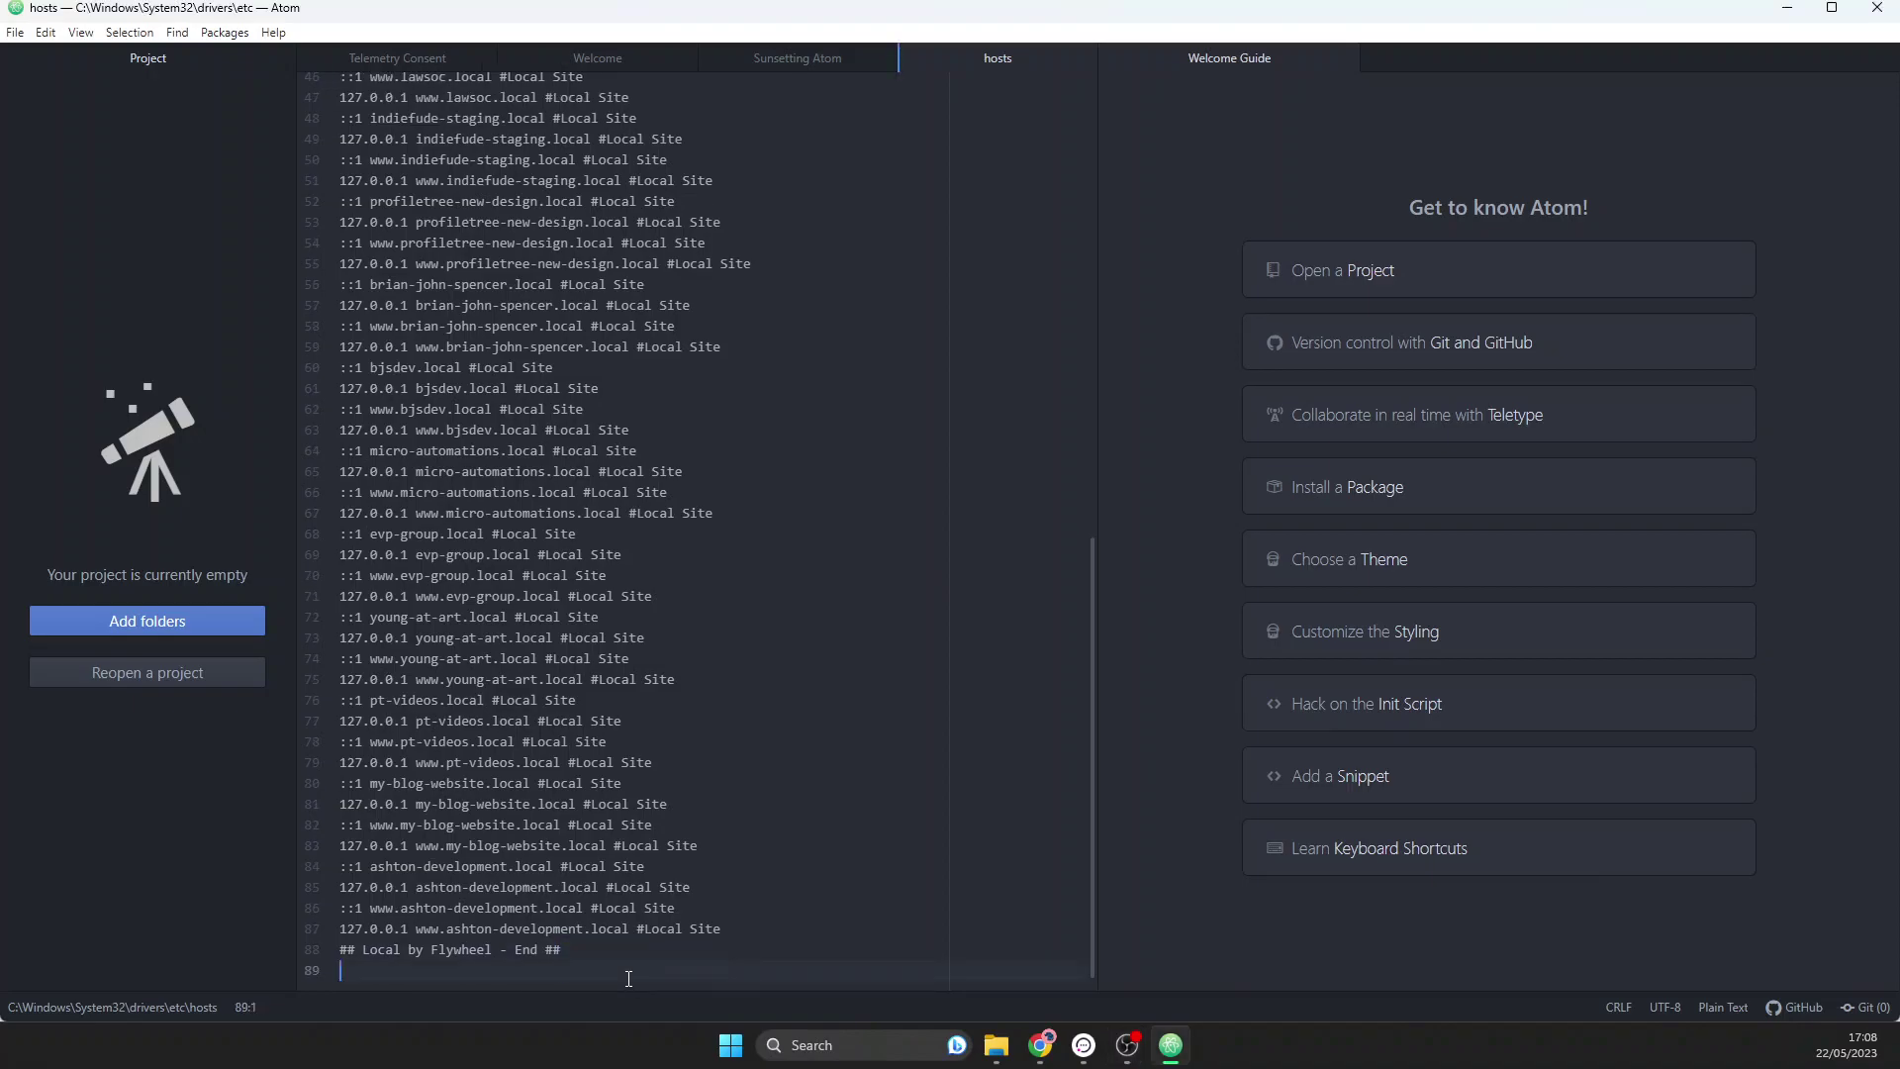
key(Return)
key(Return)
key(Return)
key(Return)
key(Return)
key(Up)
key(Up)
key(Up)
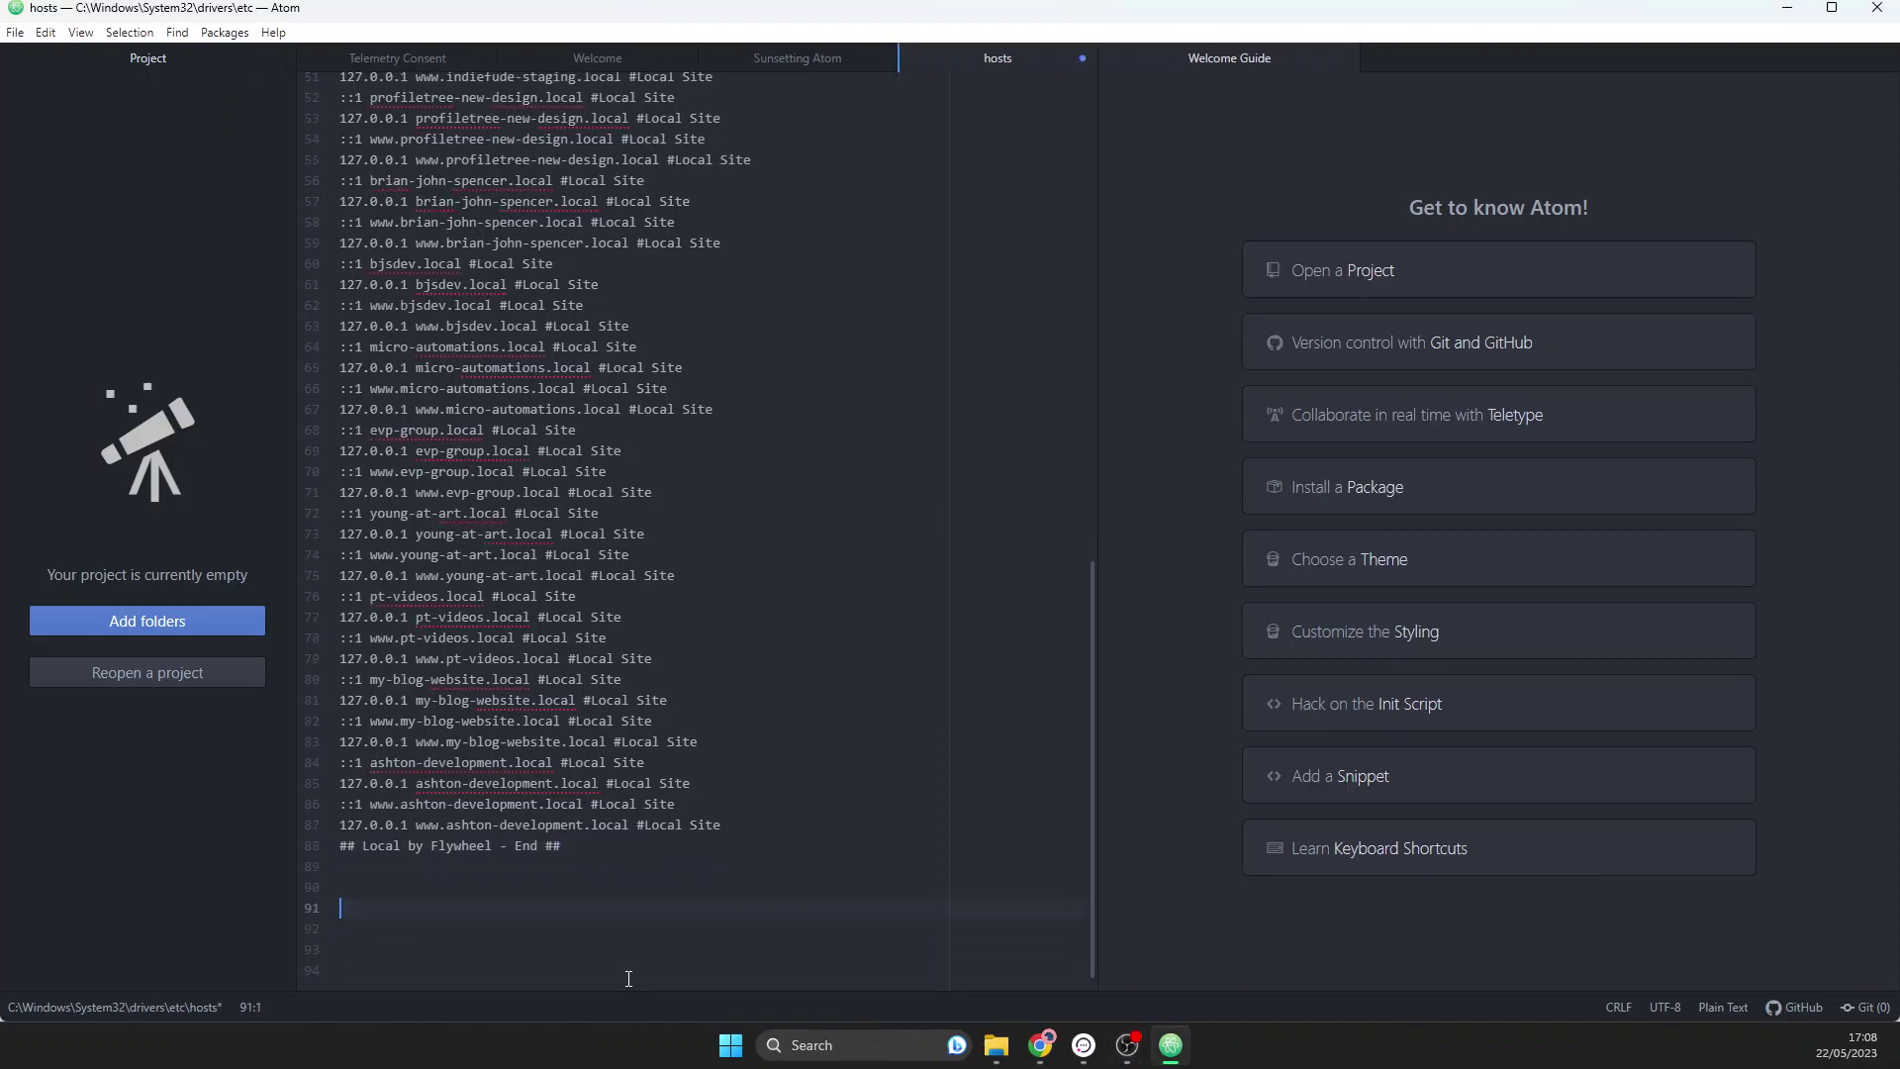
key(Up)
text(127.0.0.1 www.exa)
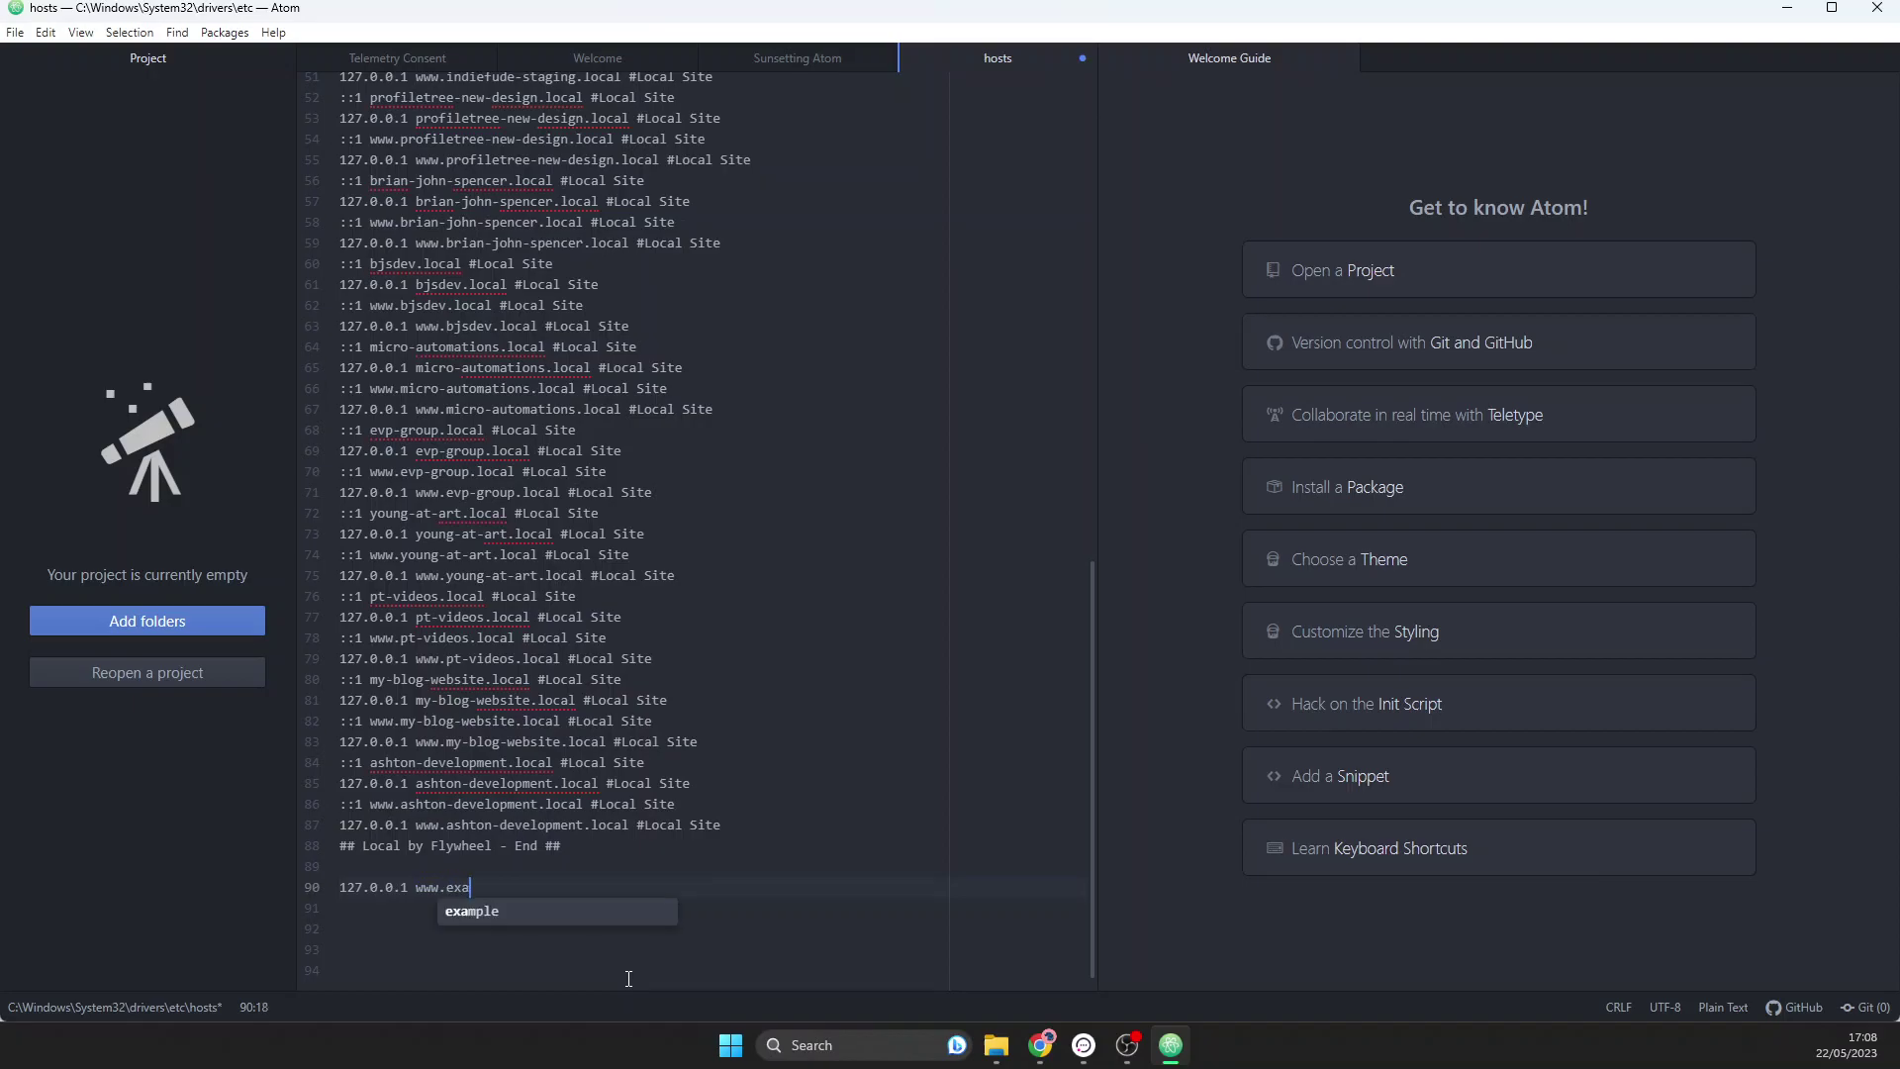
text(mple.c)
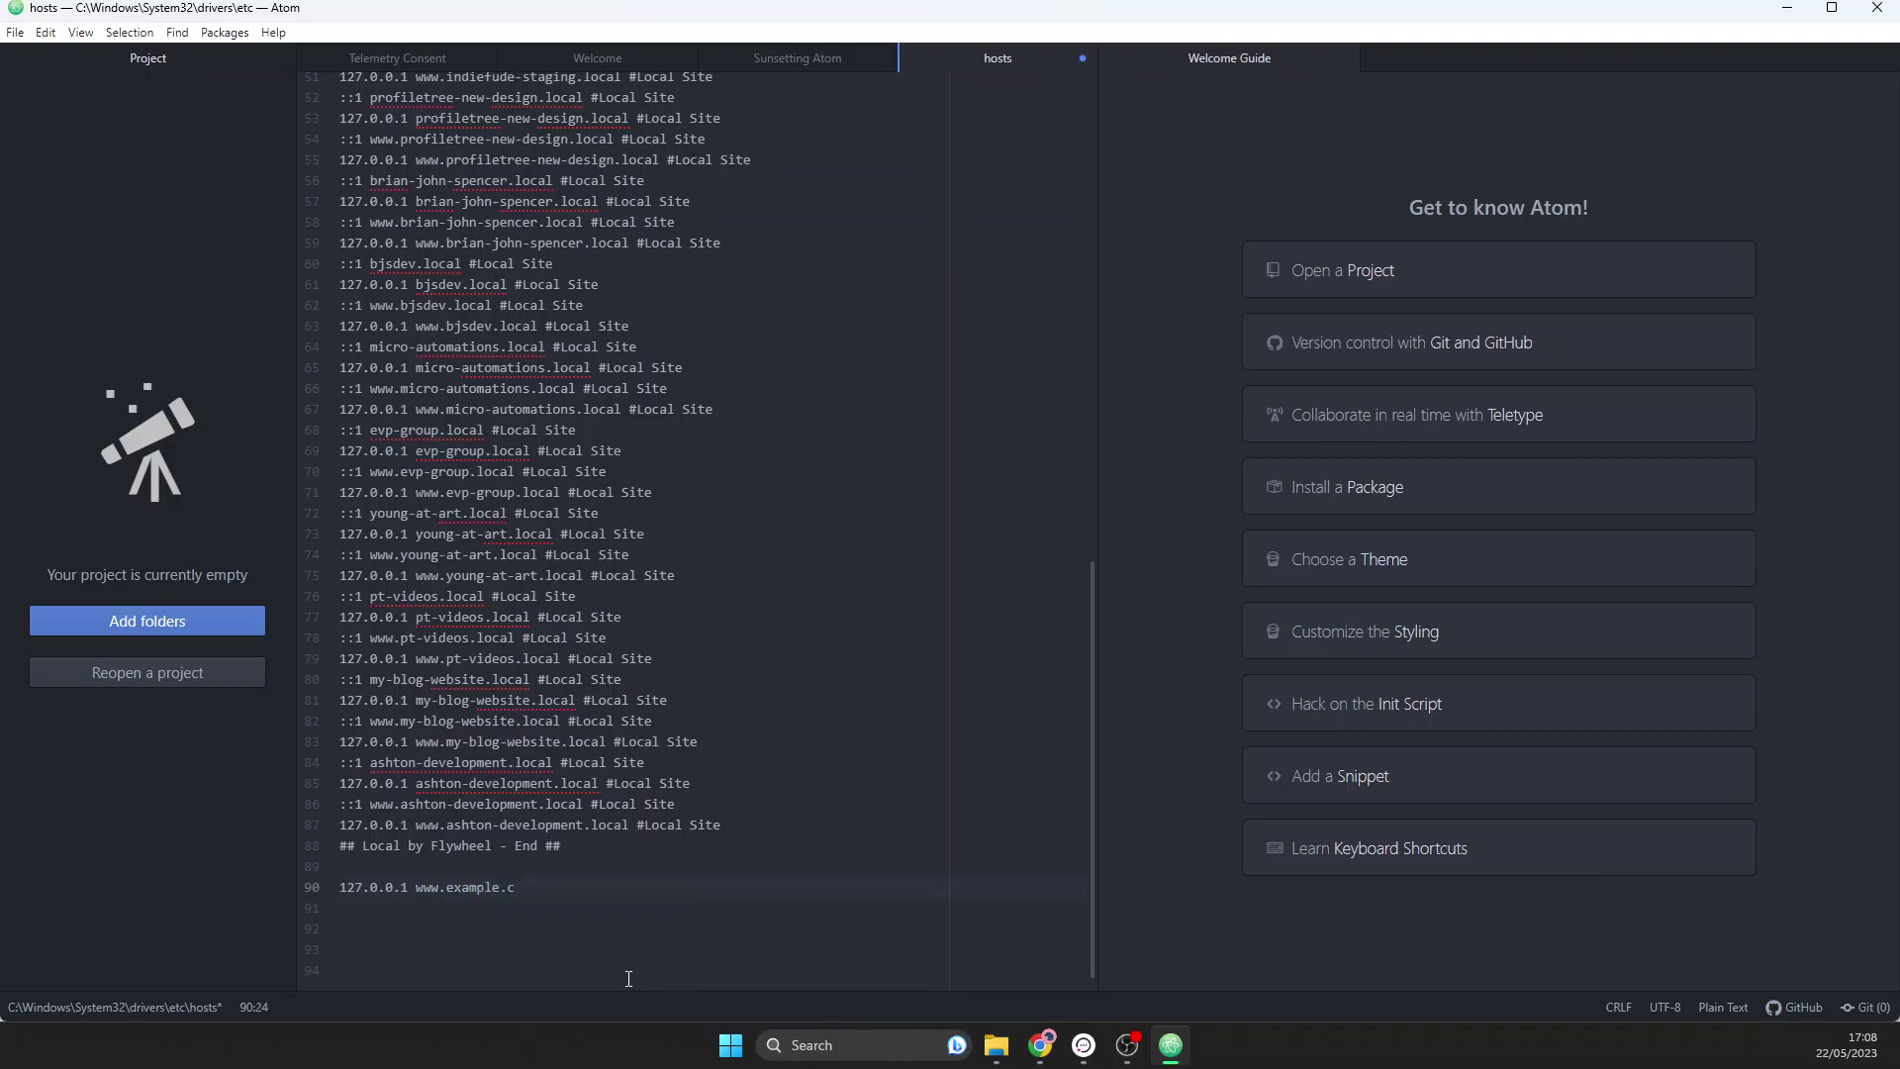
text(om)
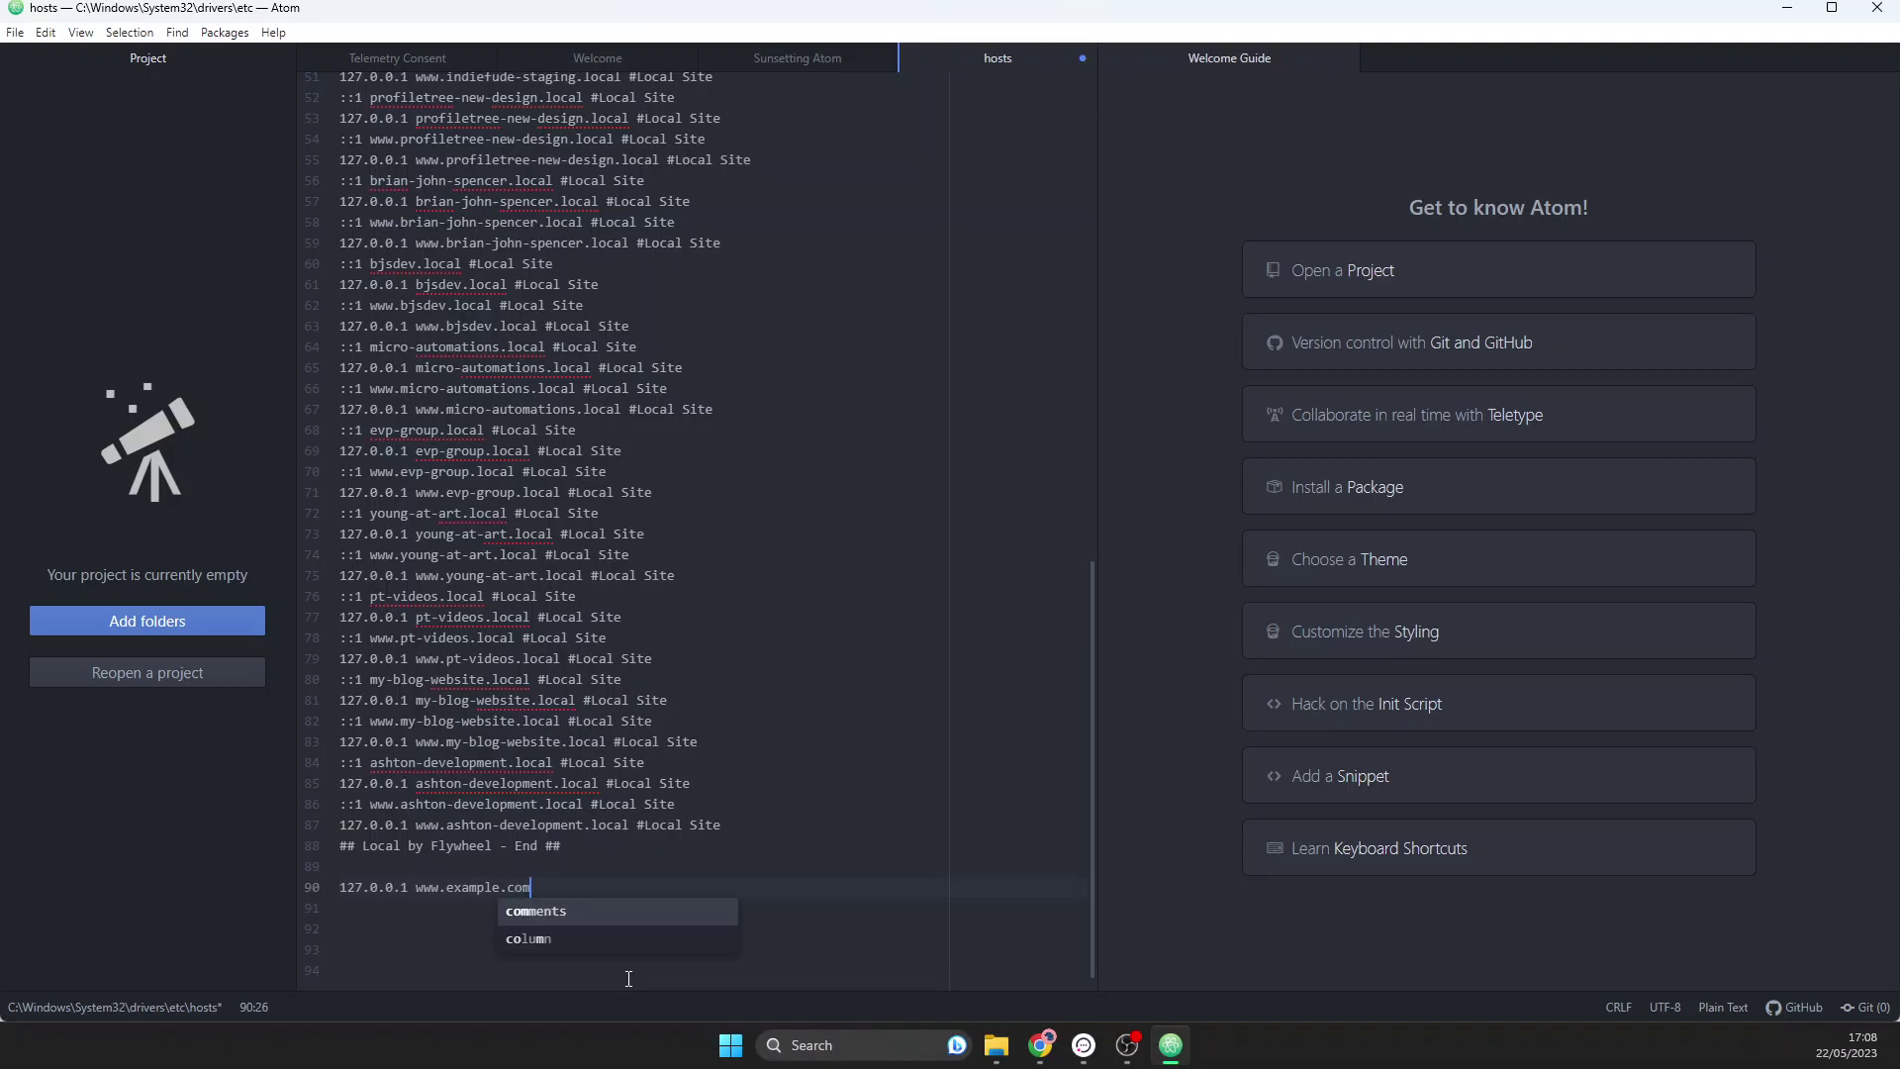
scroll(628, 979, up, 1)
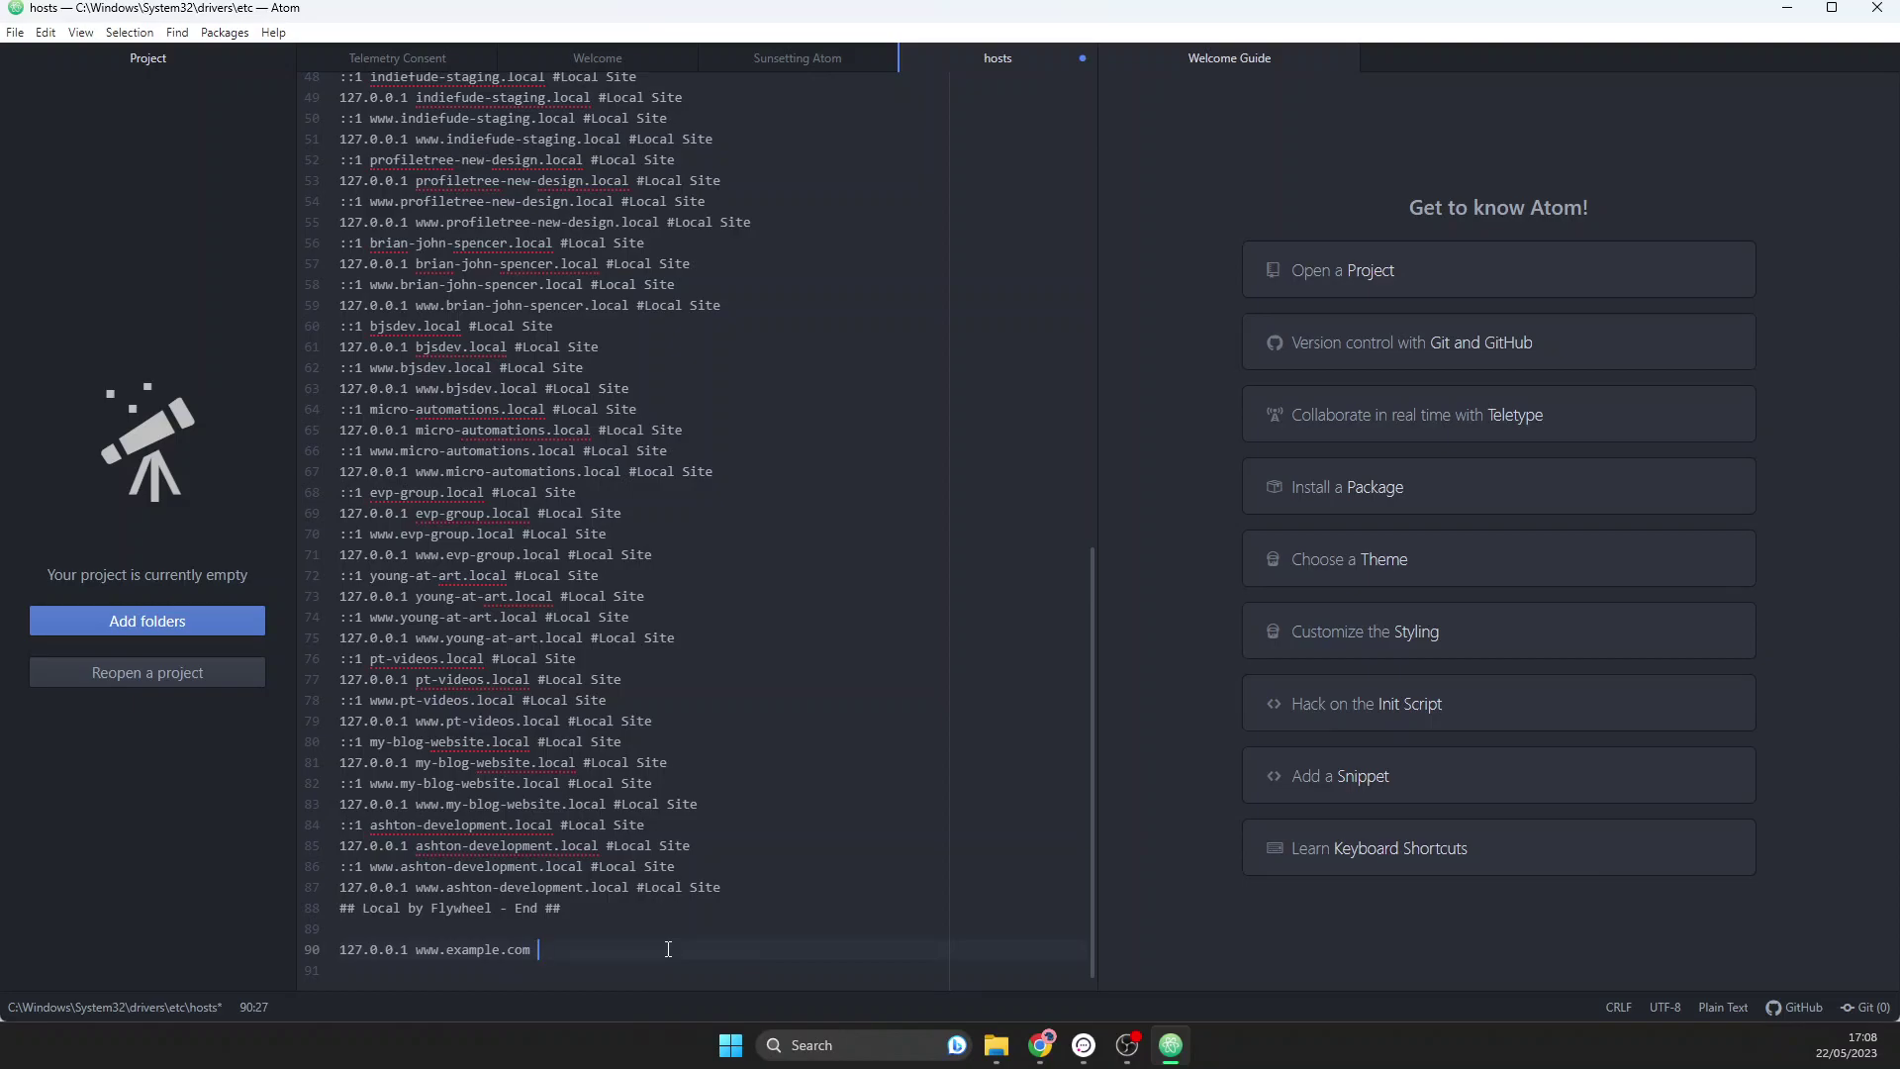
click(1878, 8)
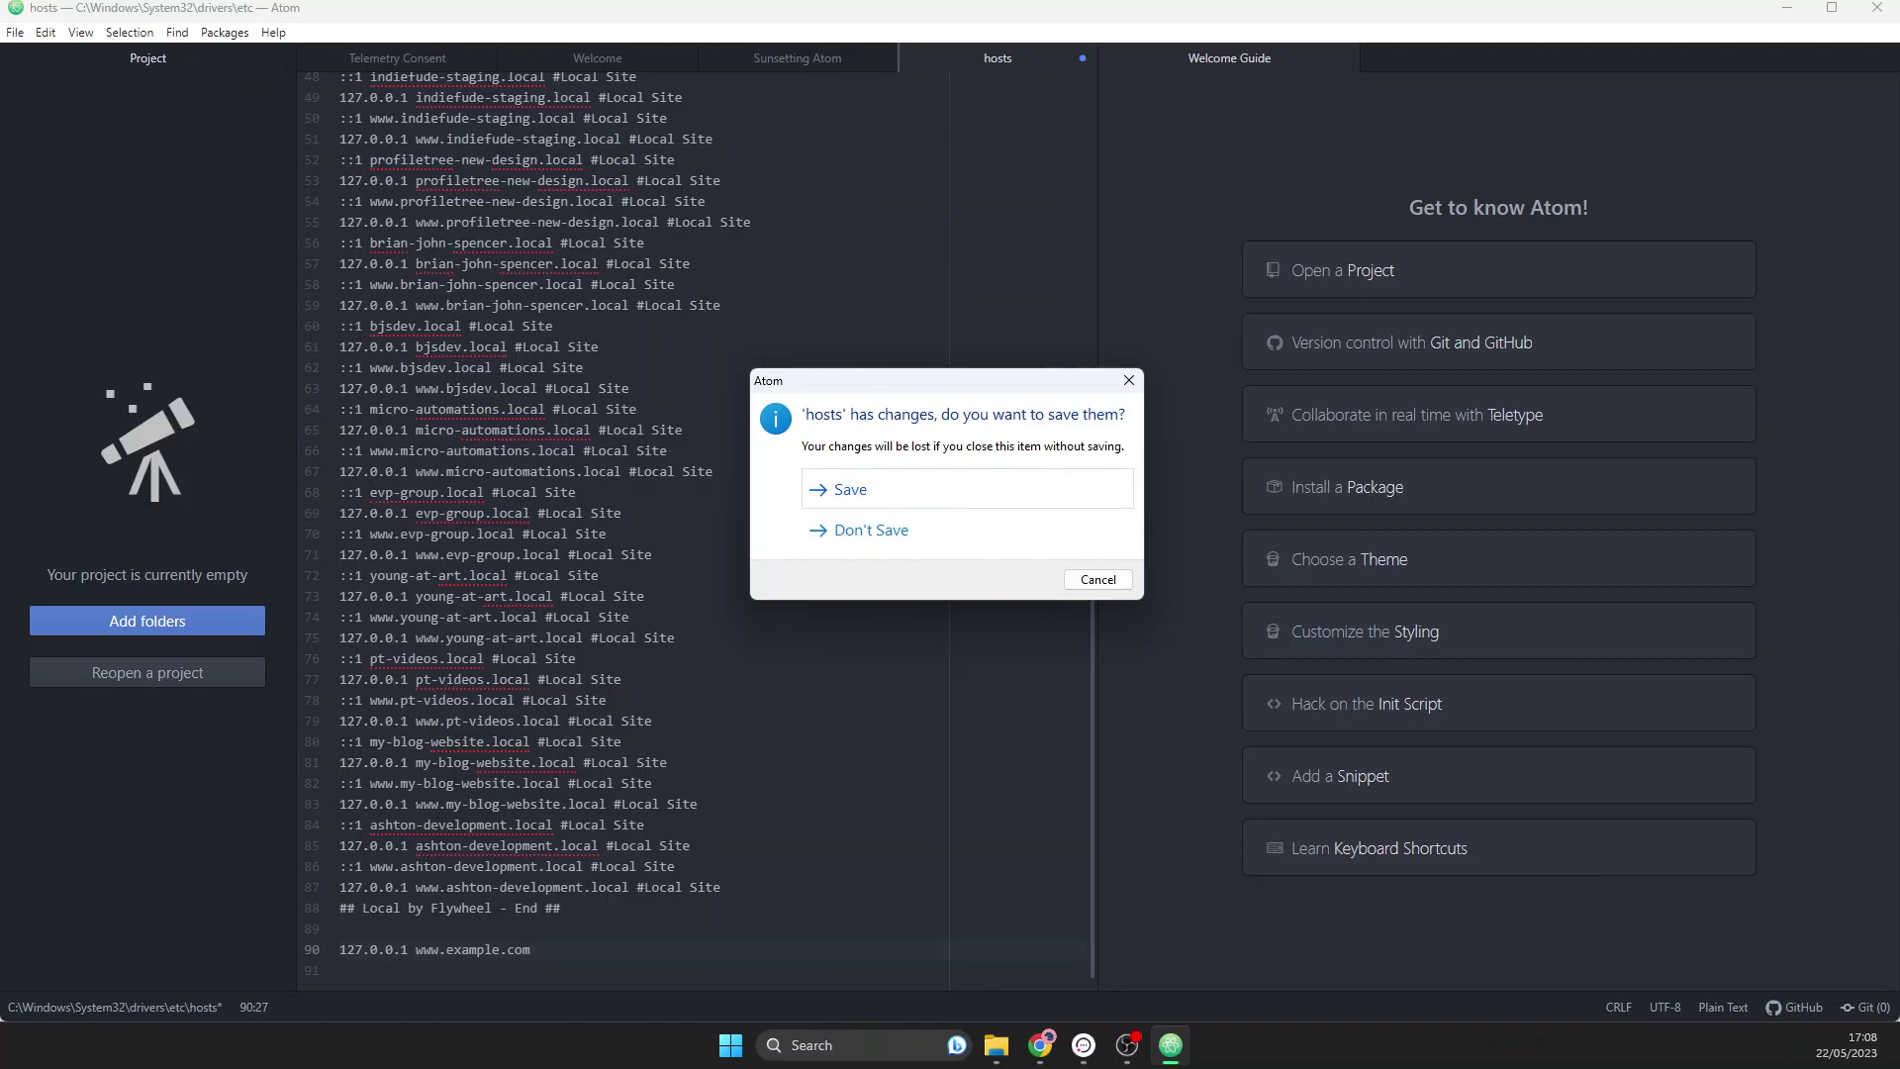
- Choose Save in the unsaved-changes prompt so Atom writes hosts and closes
key(Down)
key(Return)
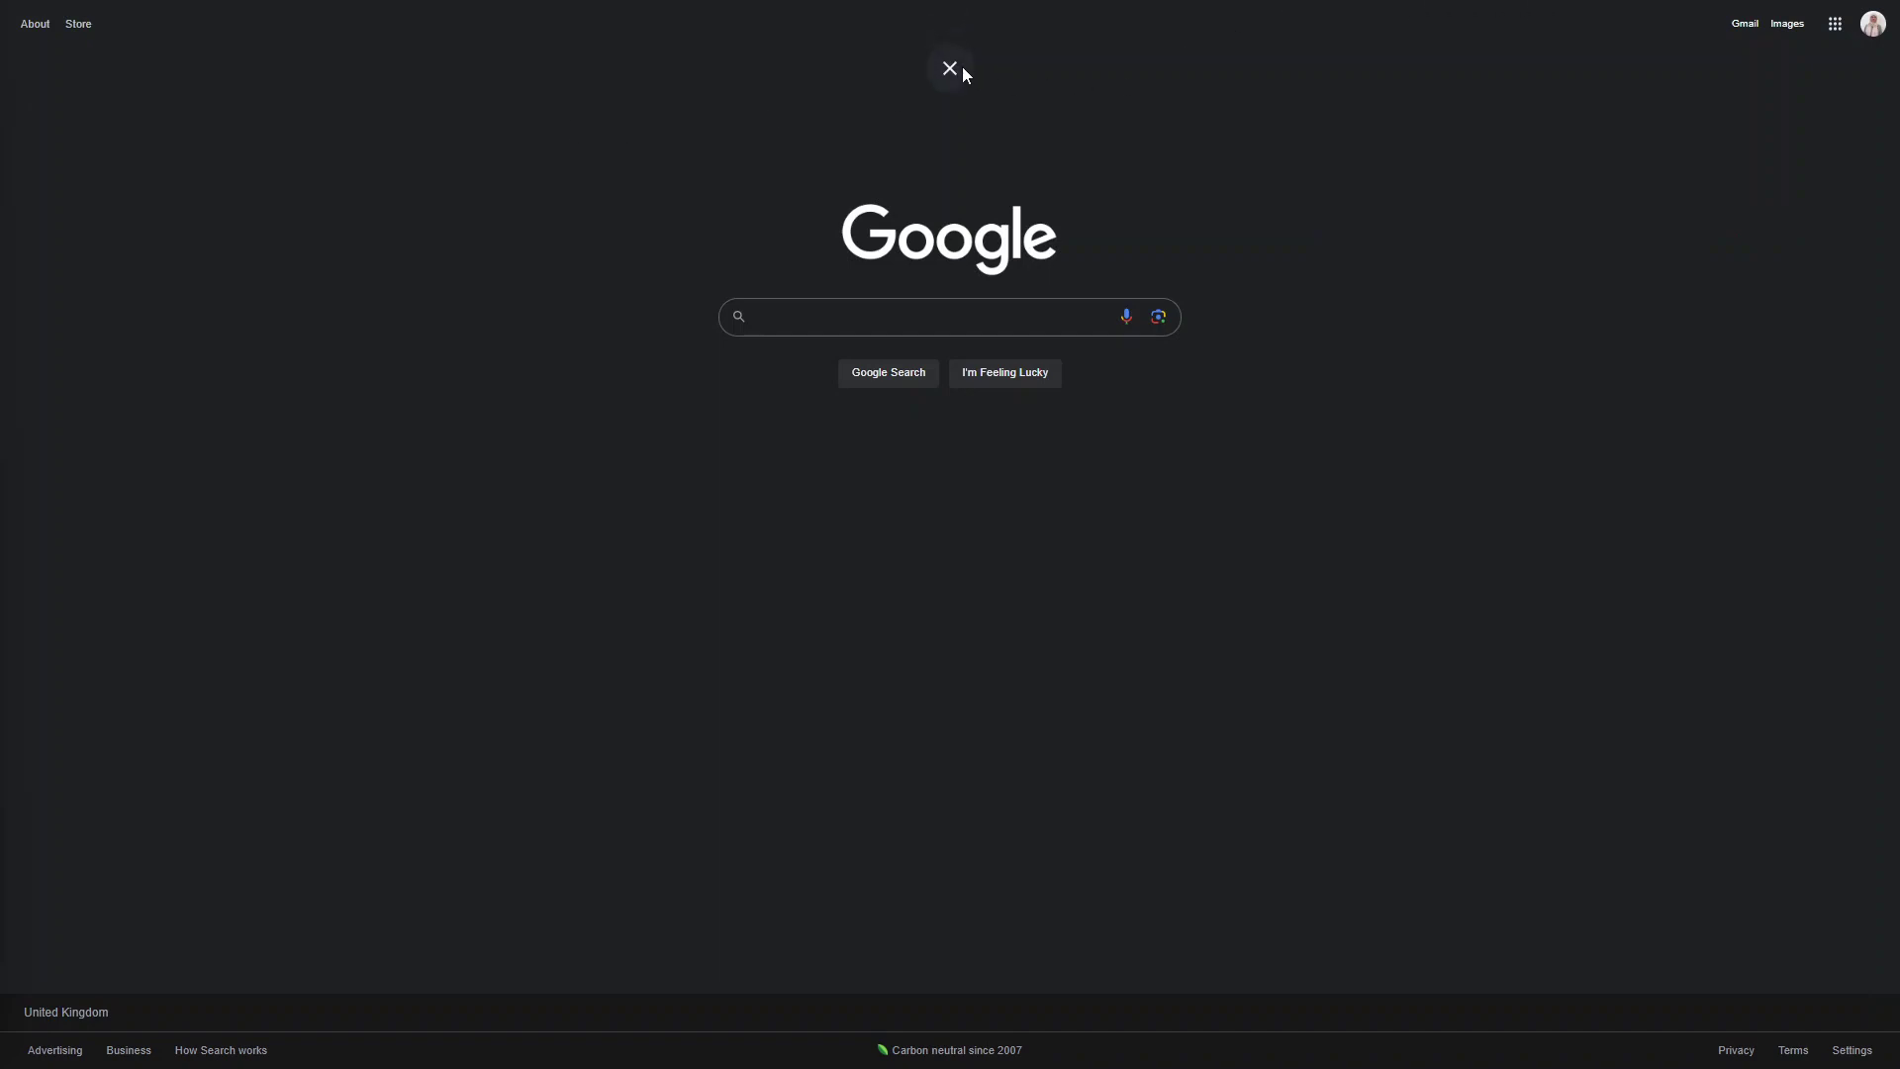
- Exit Chrome's full screen and enter 'website blocker' in the address bar
click(951, 54)
click(527, 57)
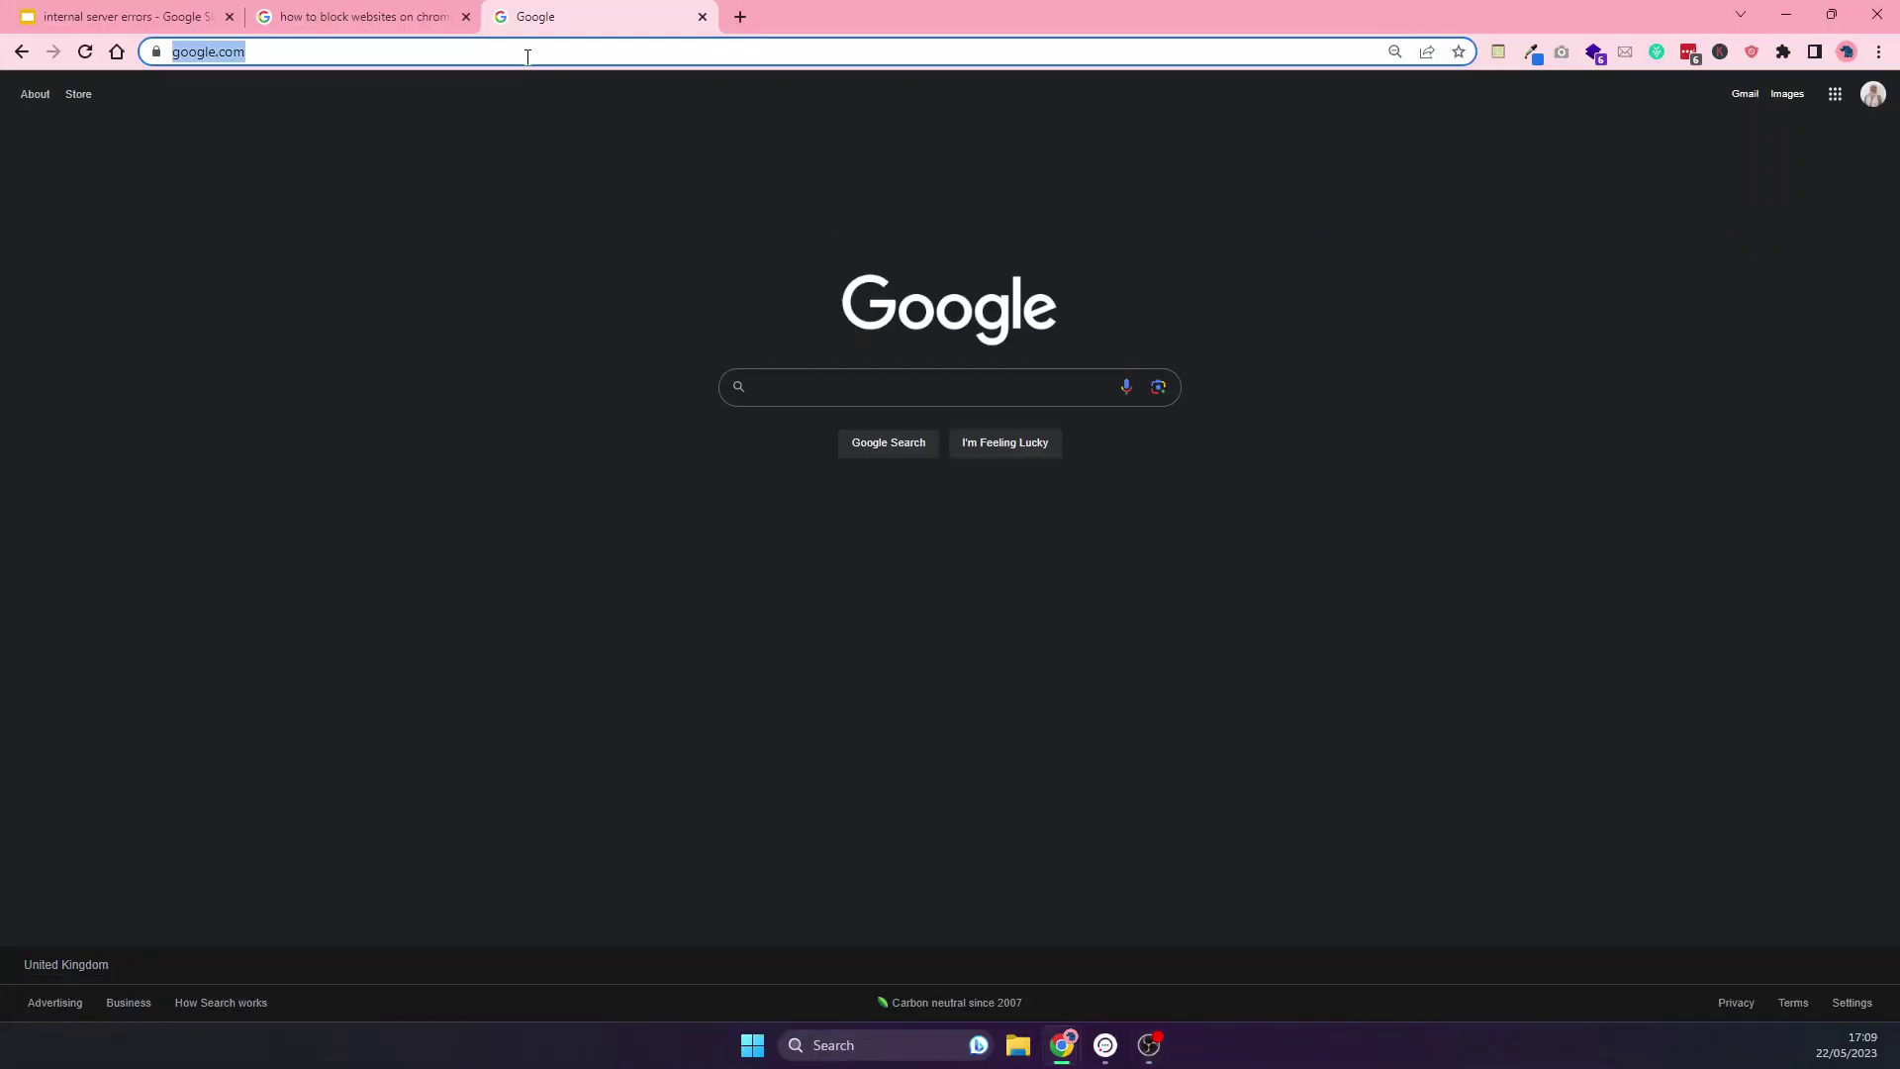
text(websi)
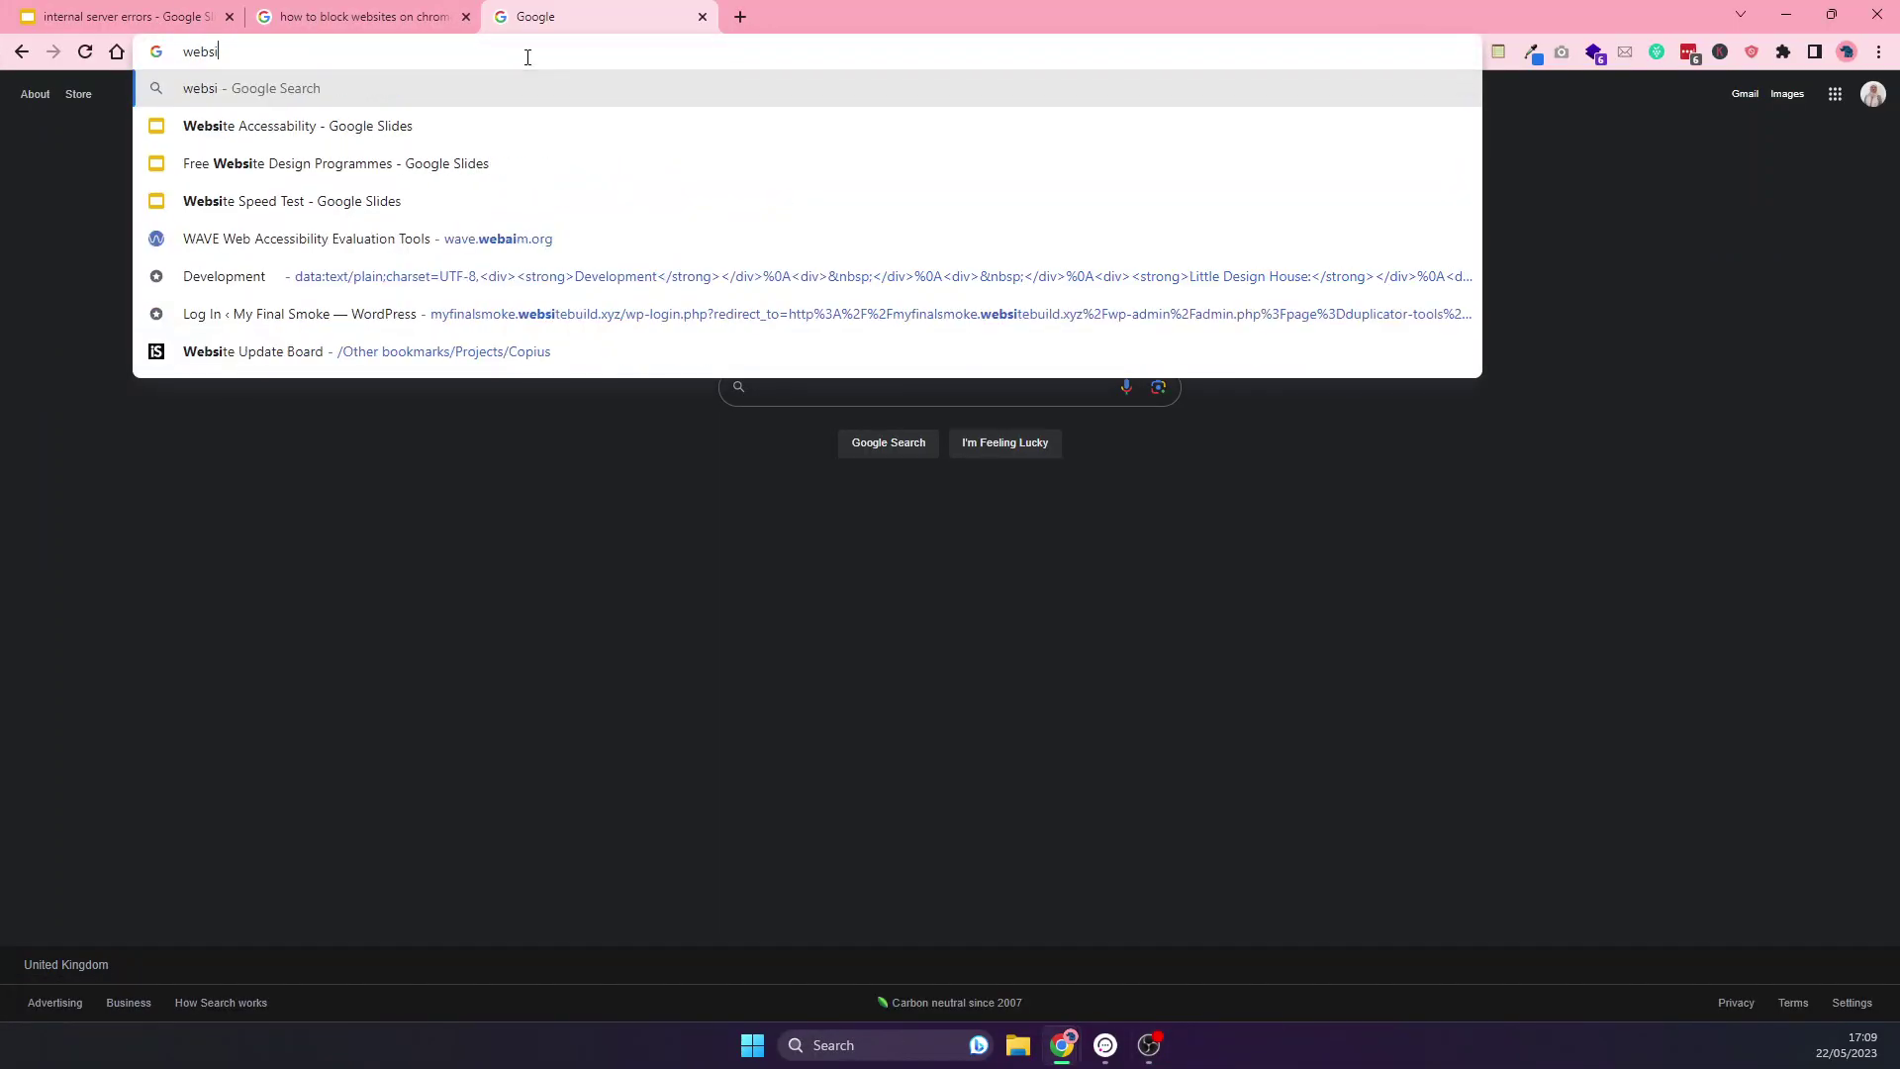
text(te block)
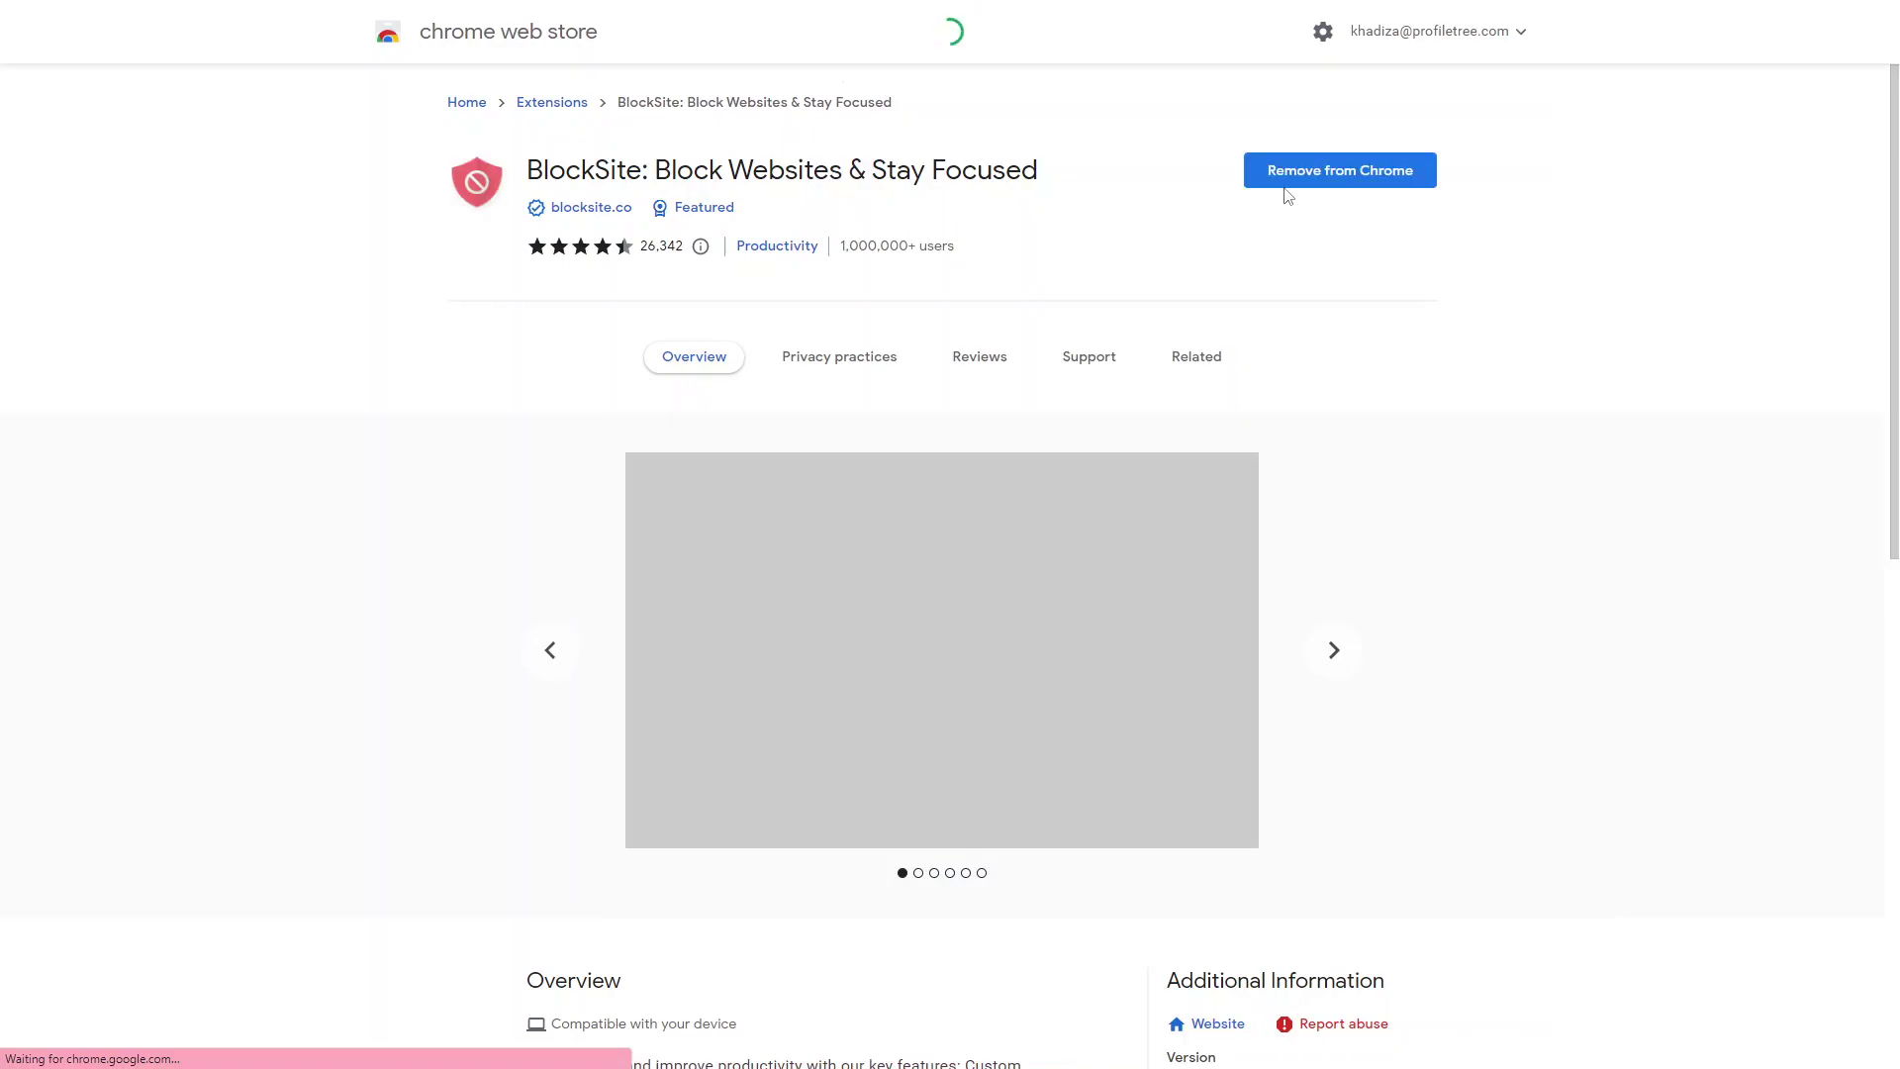
- Remove the BlockSite extension from Chrome via its Web Store page
click(1294, 174)
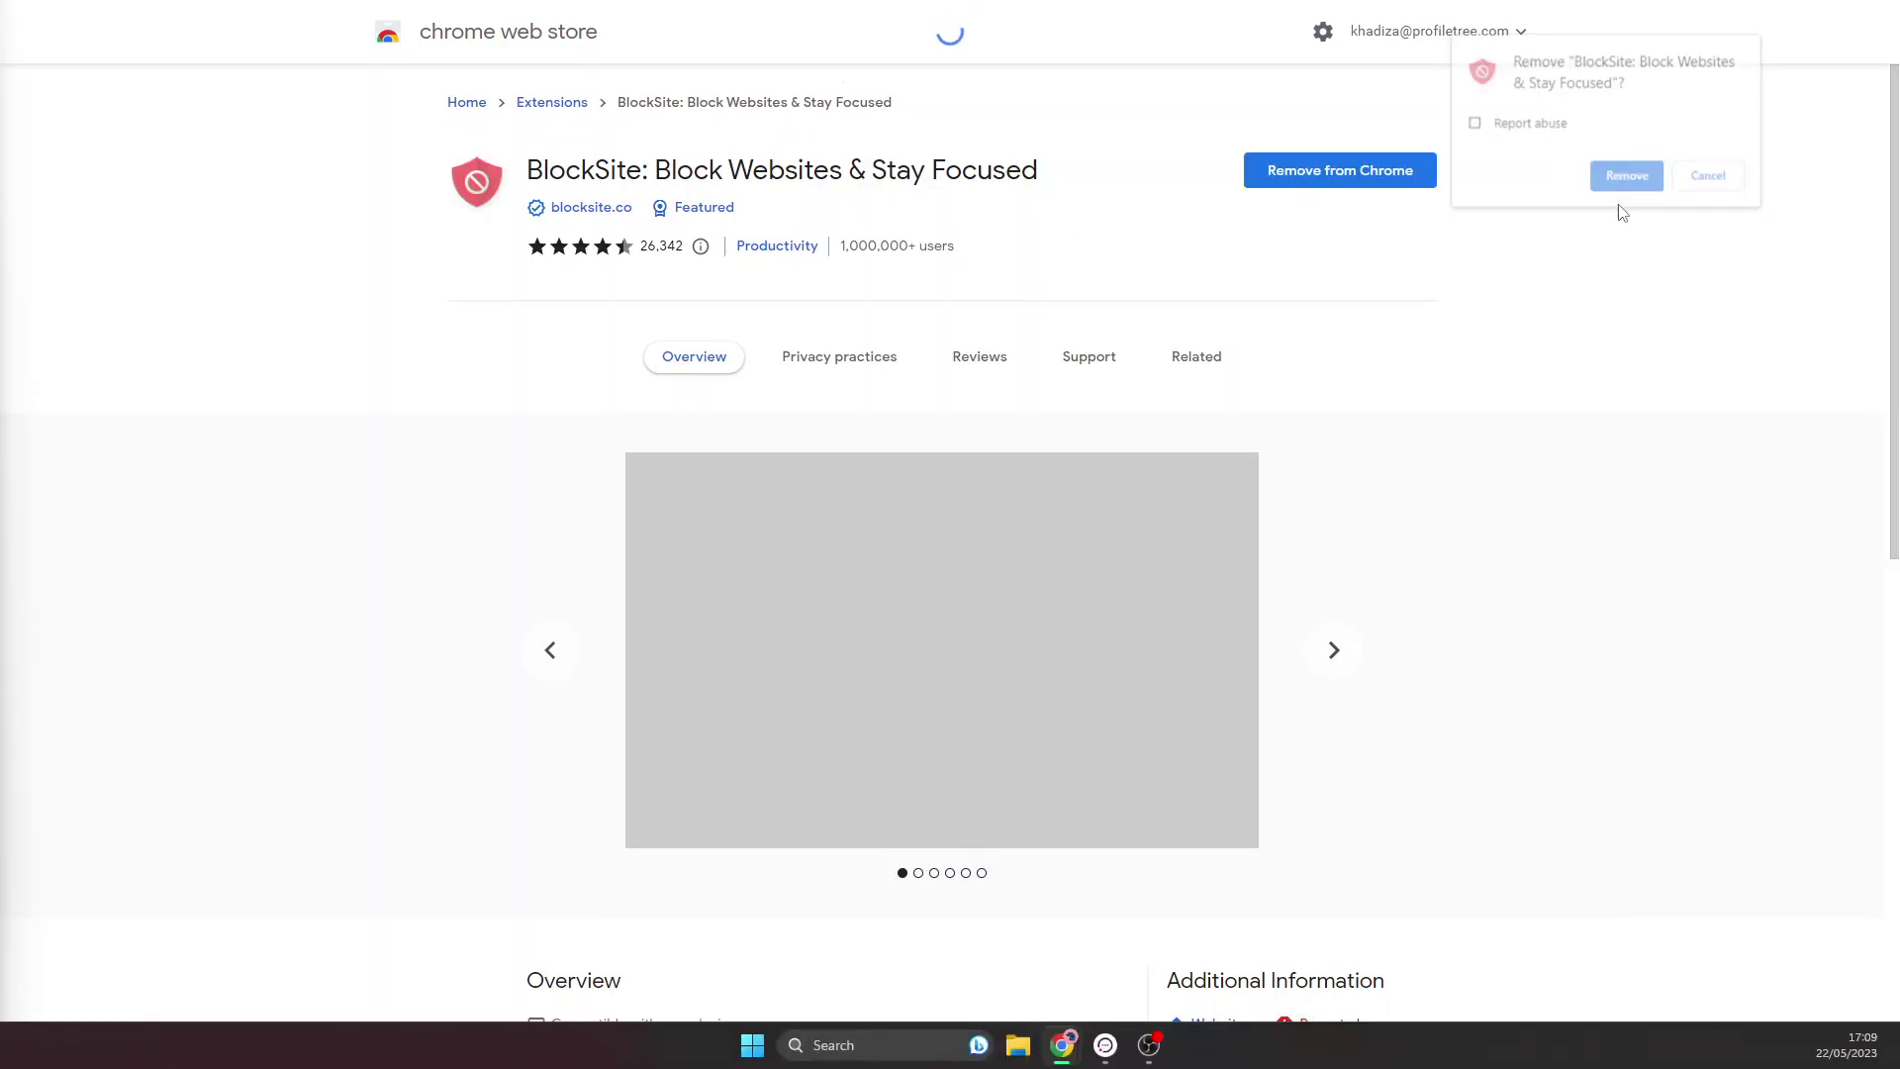
click(1353, 178)
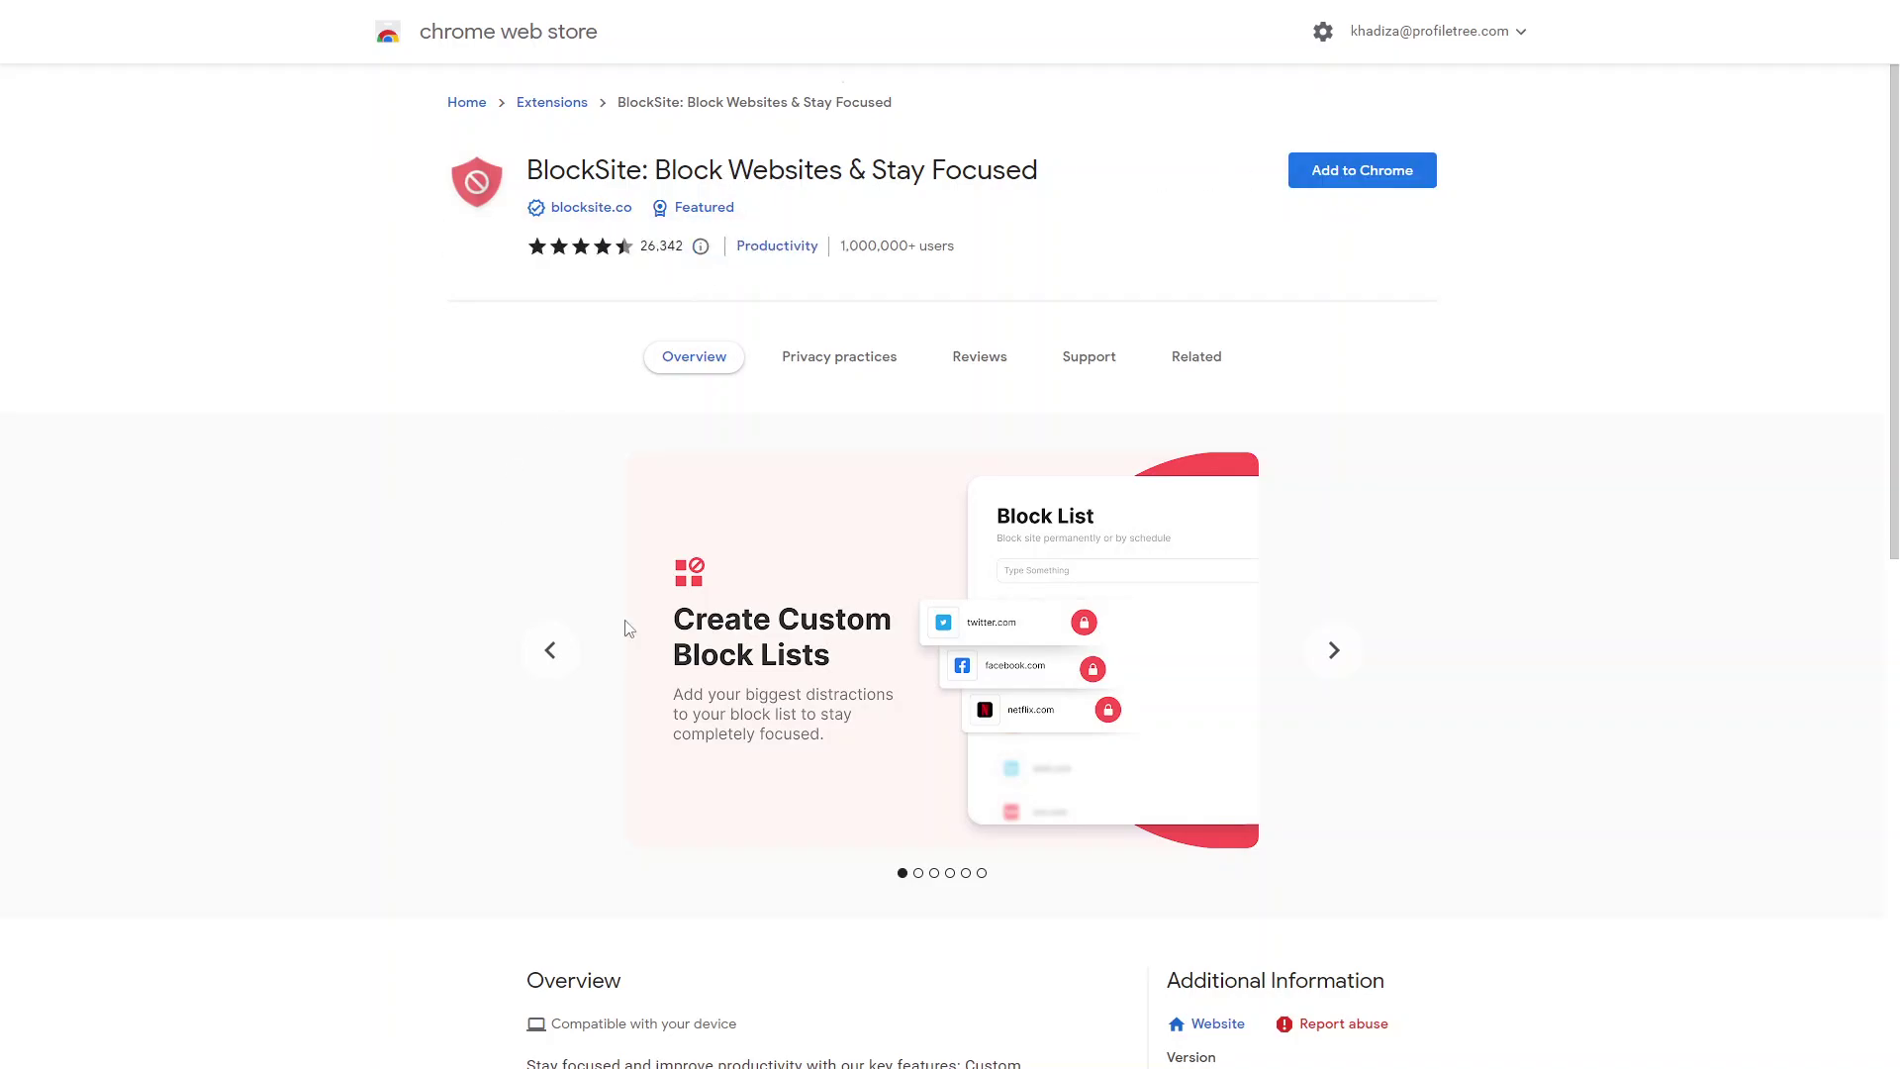
- Add BlockSite: Block Websites & Stay Focused to Chrome and confirm Add extension
scroll(1116, 432, down, 4)
scroll(1115, 432, up, 4)
click(1362, 182)
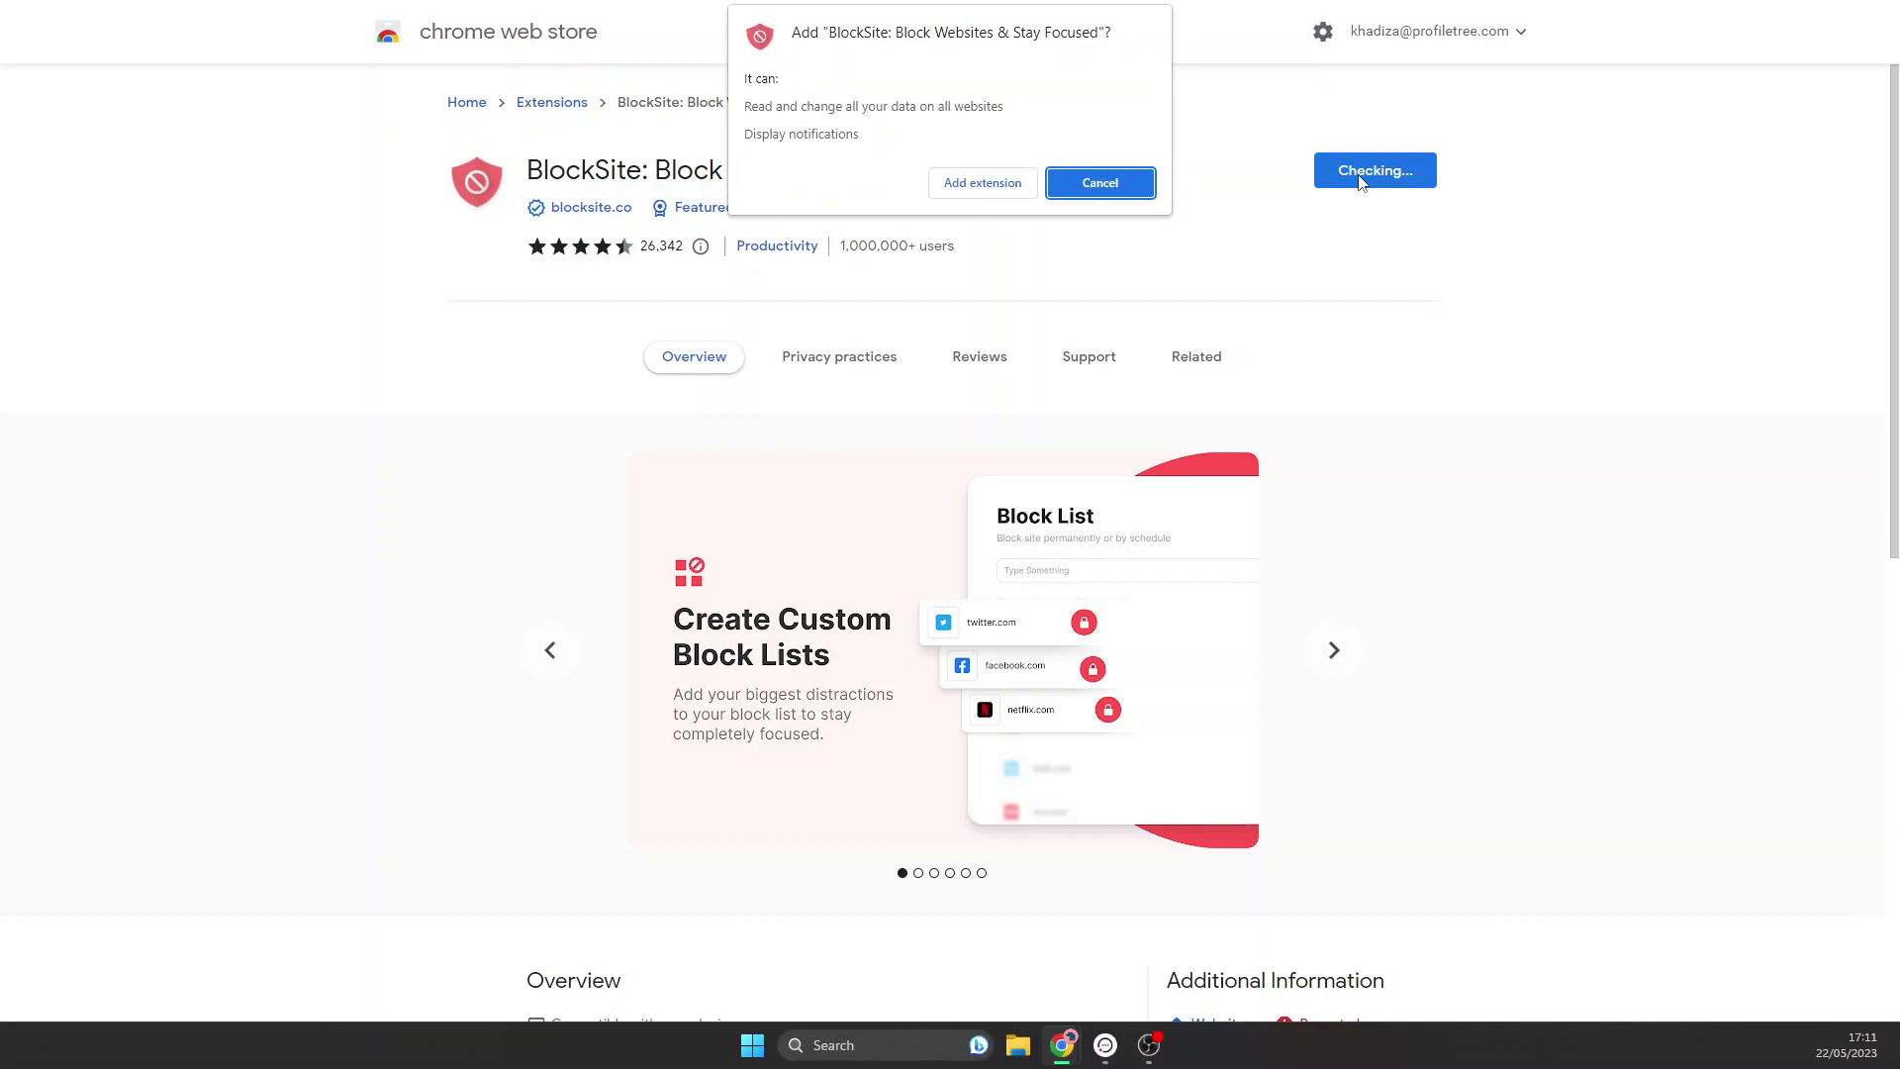
click(993, 184)
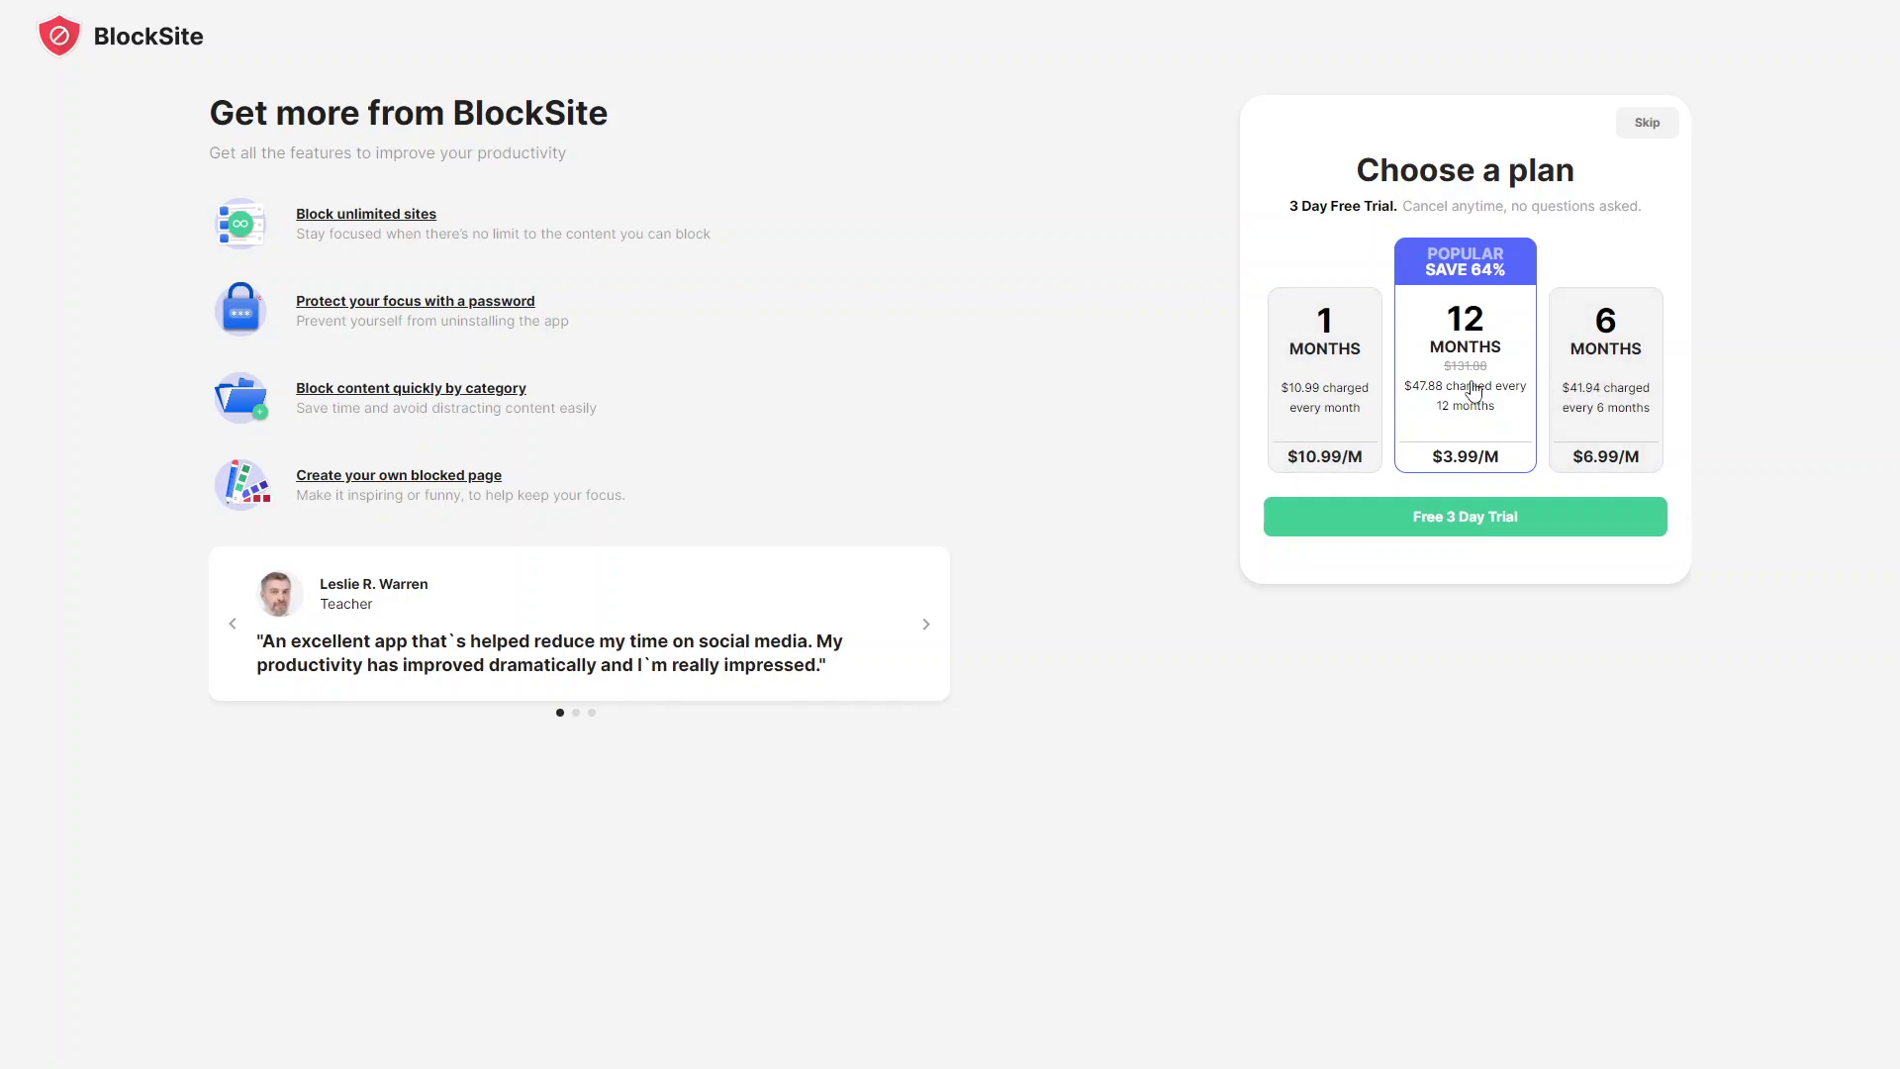
- Skip BlockSite's paid plan offer on the Choose a plan page
click(1648, 122)
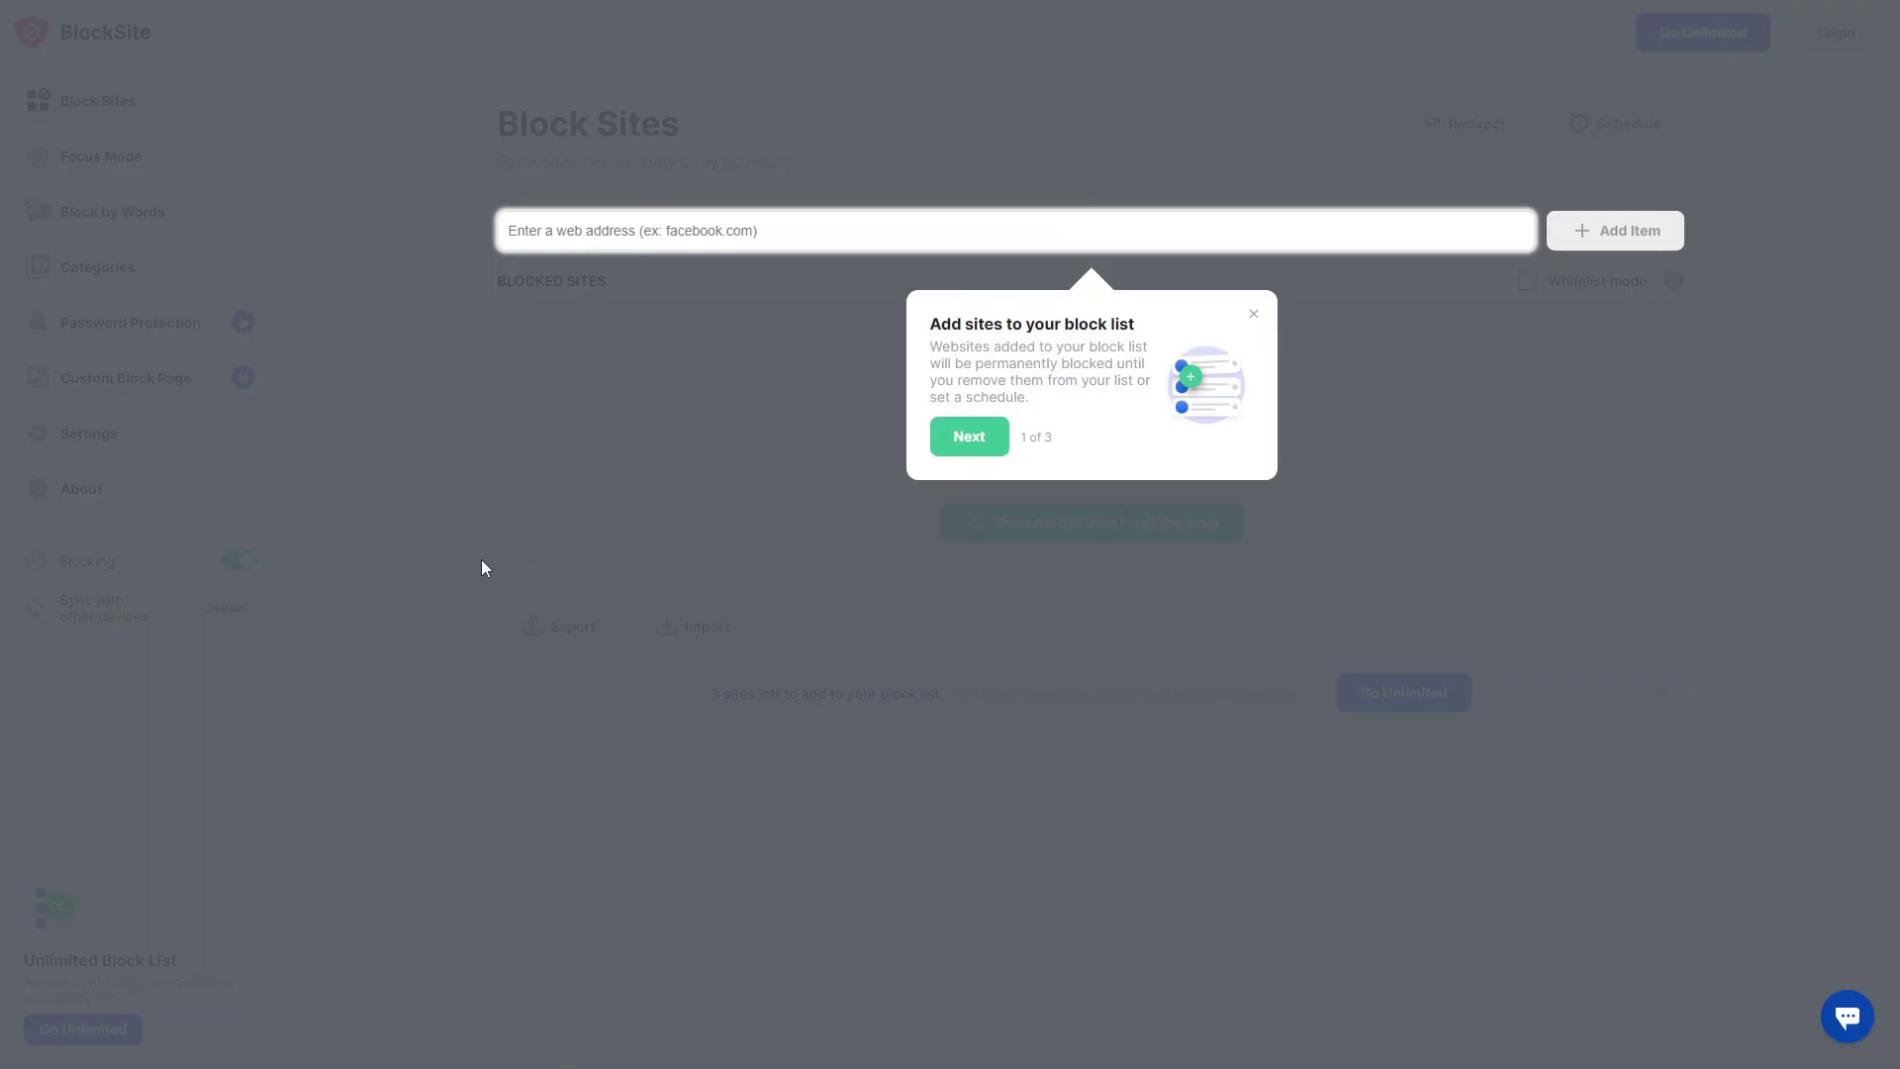
- Dismiss the tour tip and add youtube.com to BlockSite's blocked sites list
click(1254, 317)
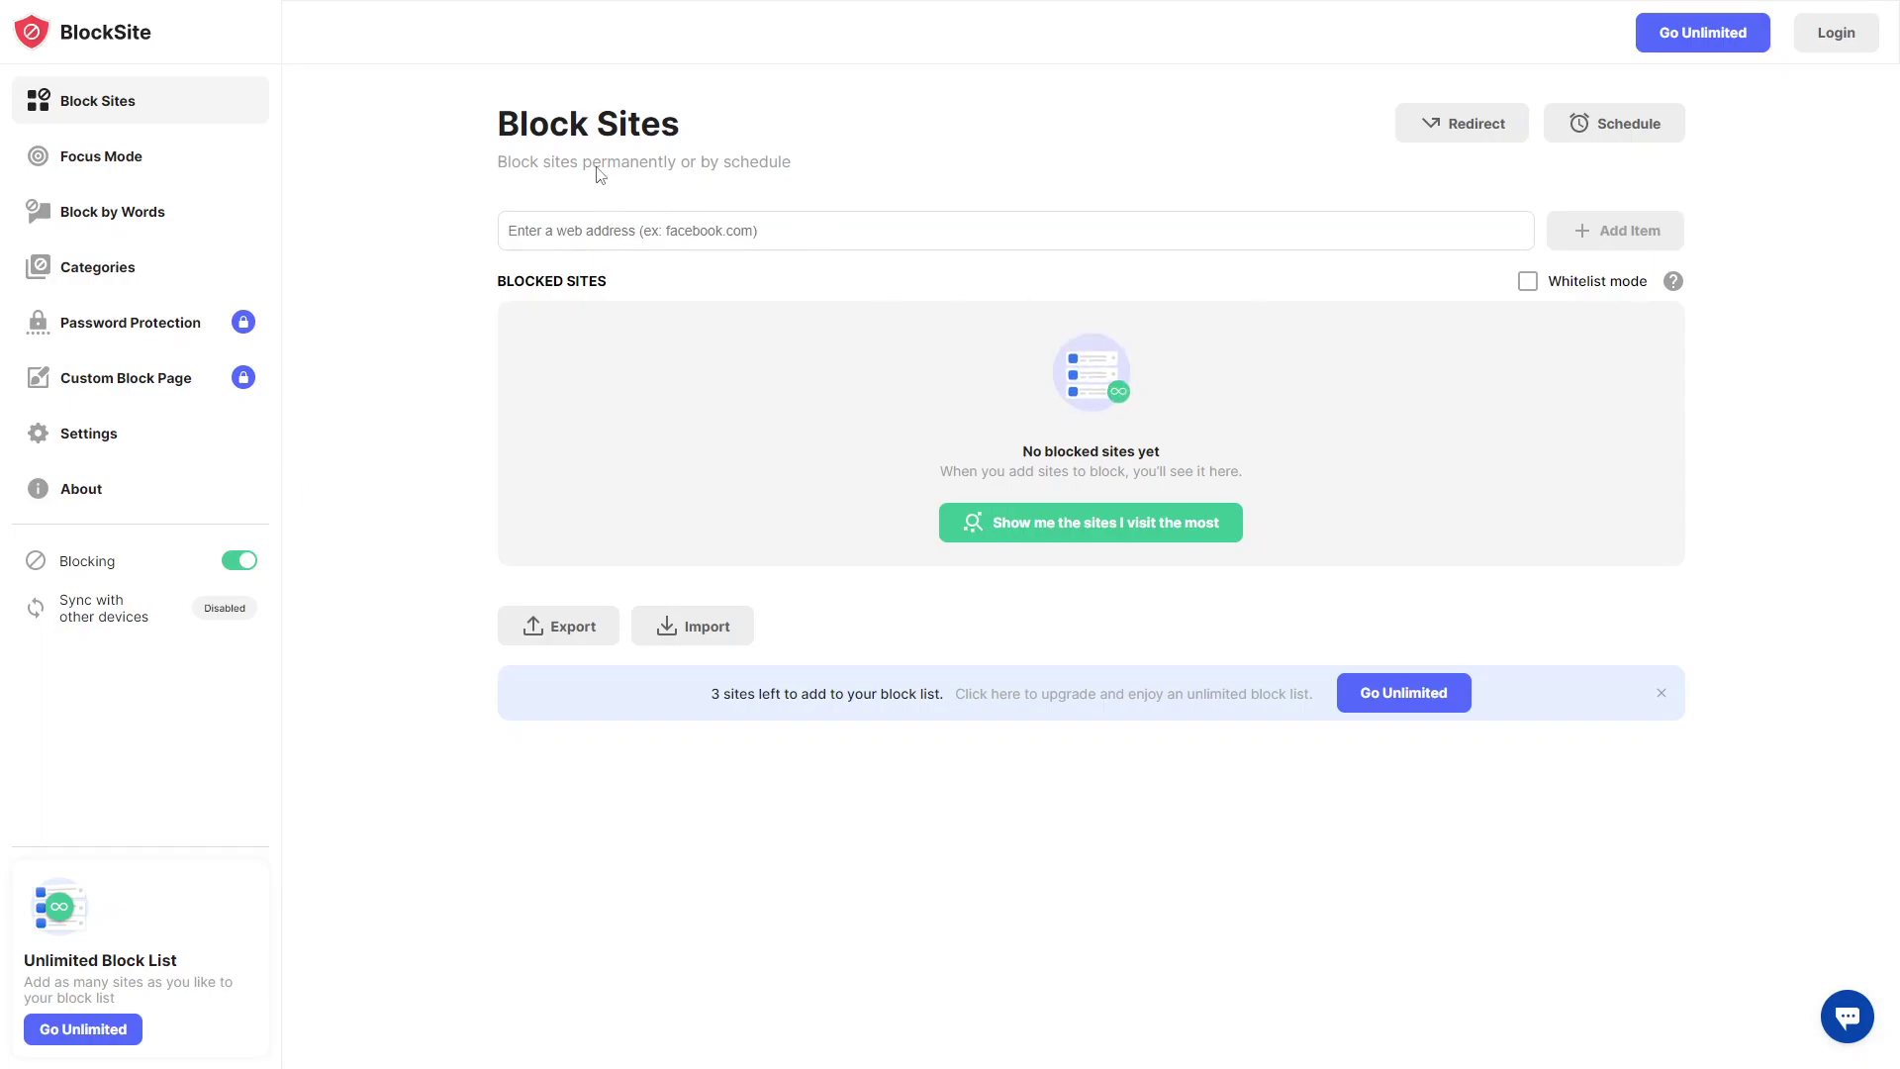
click(560, 213)
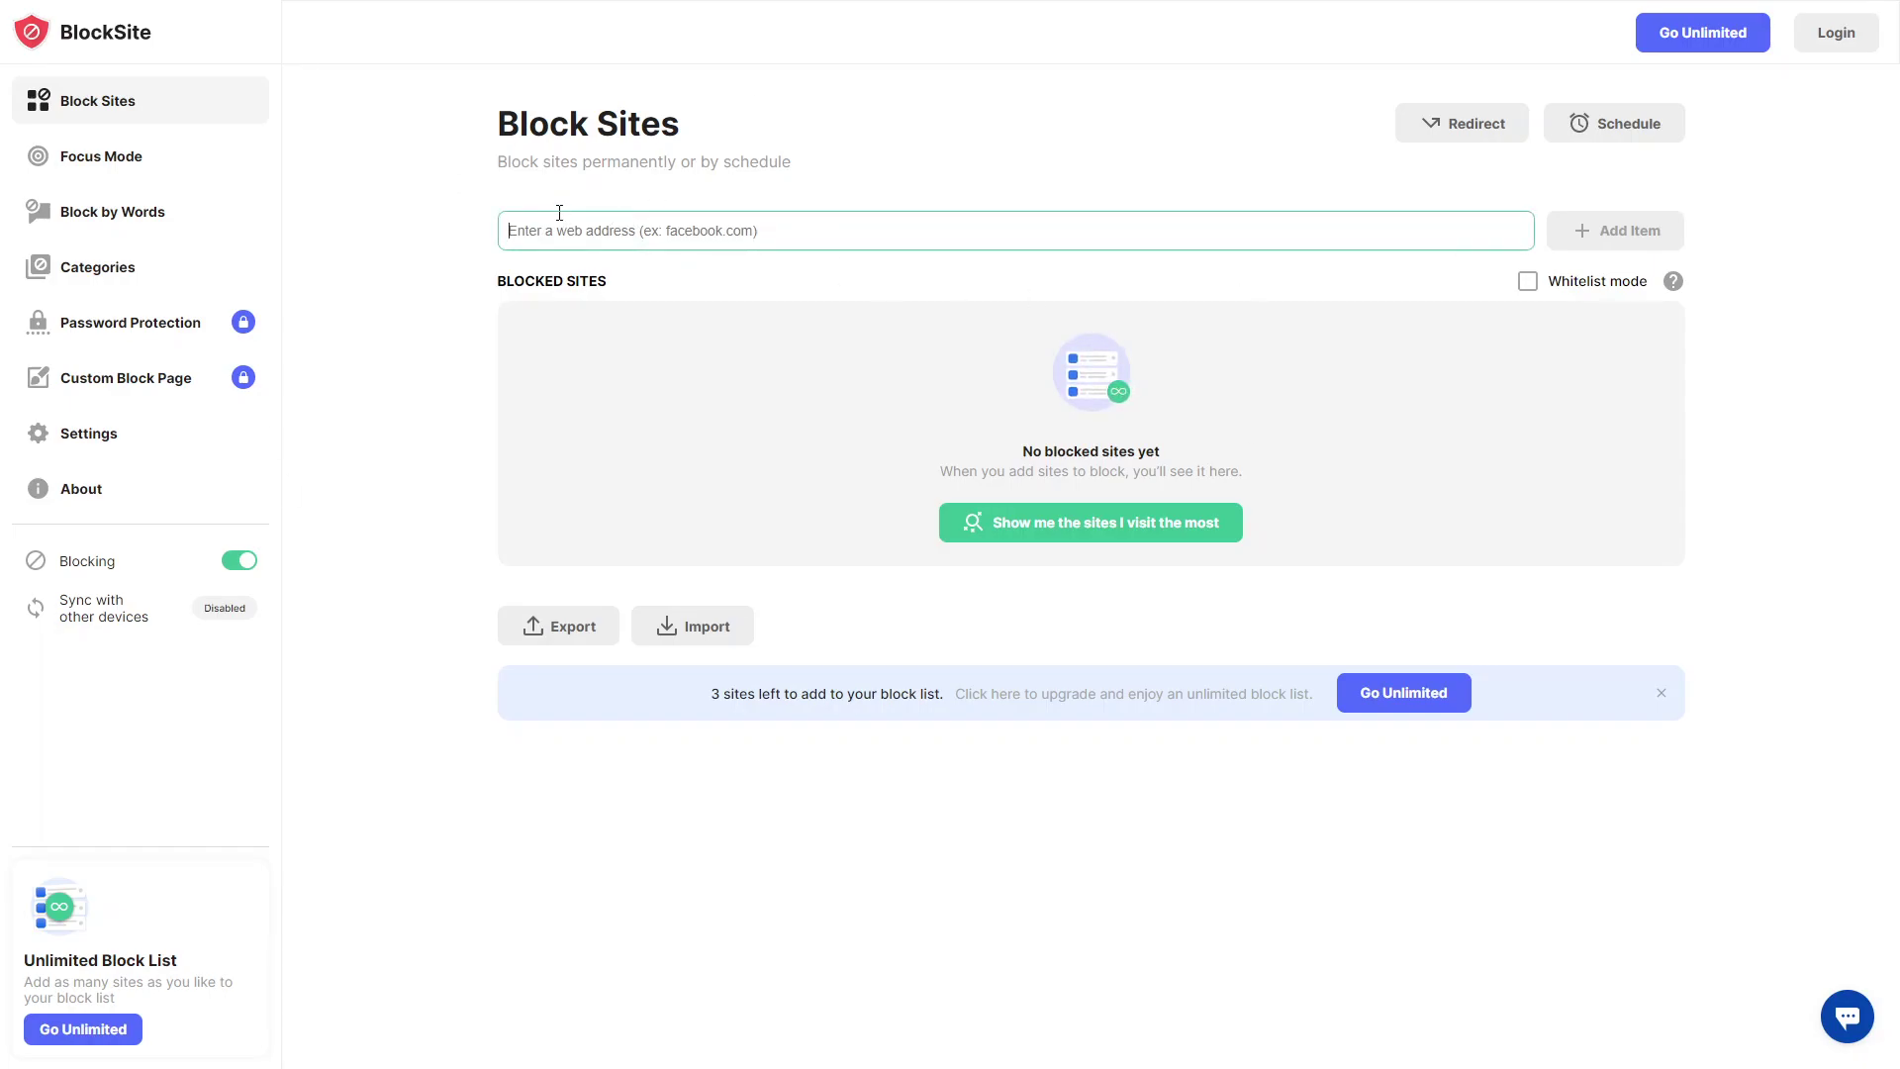
text(youtube)
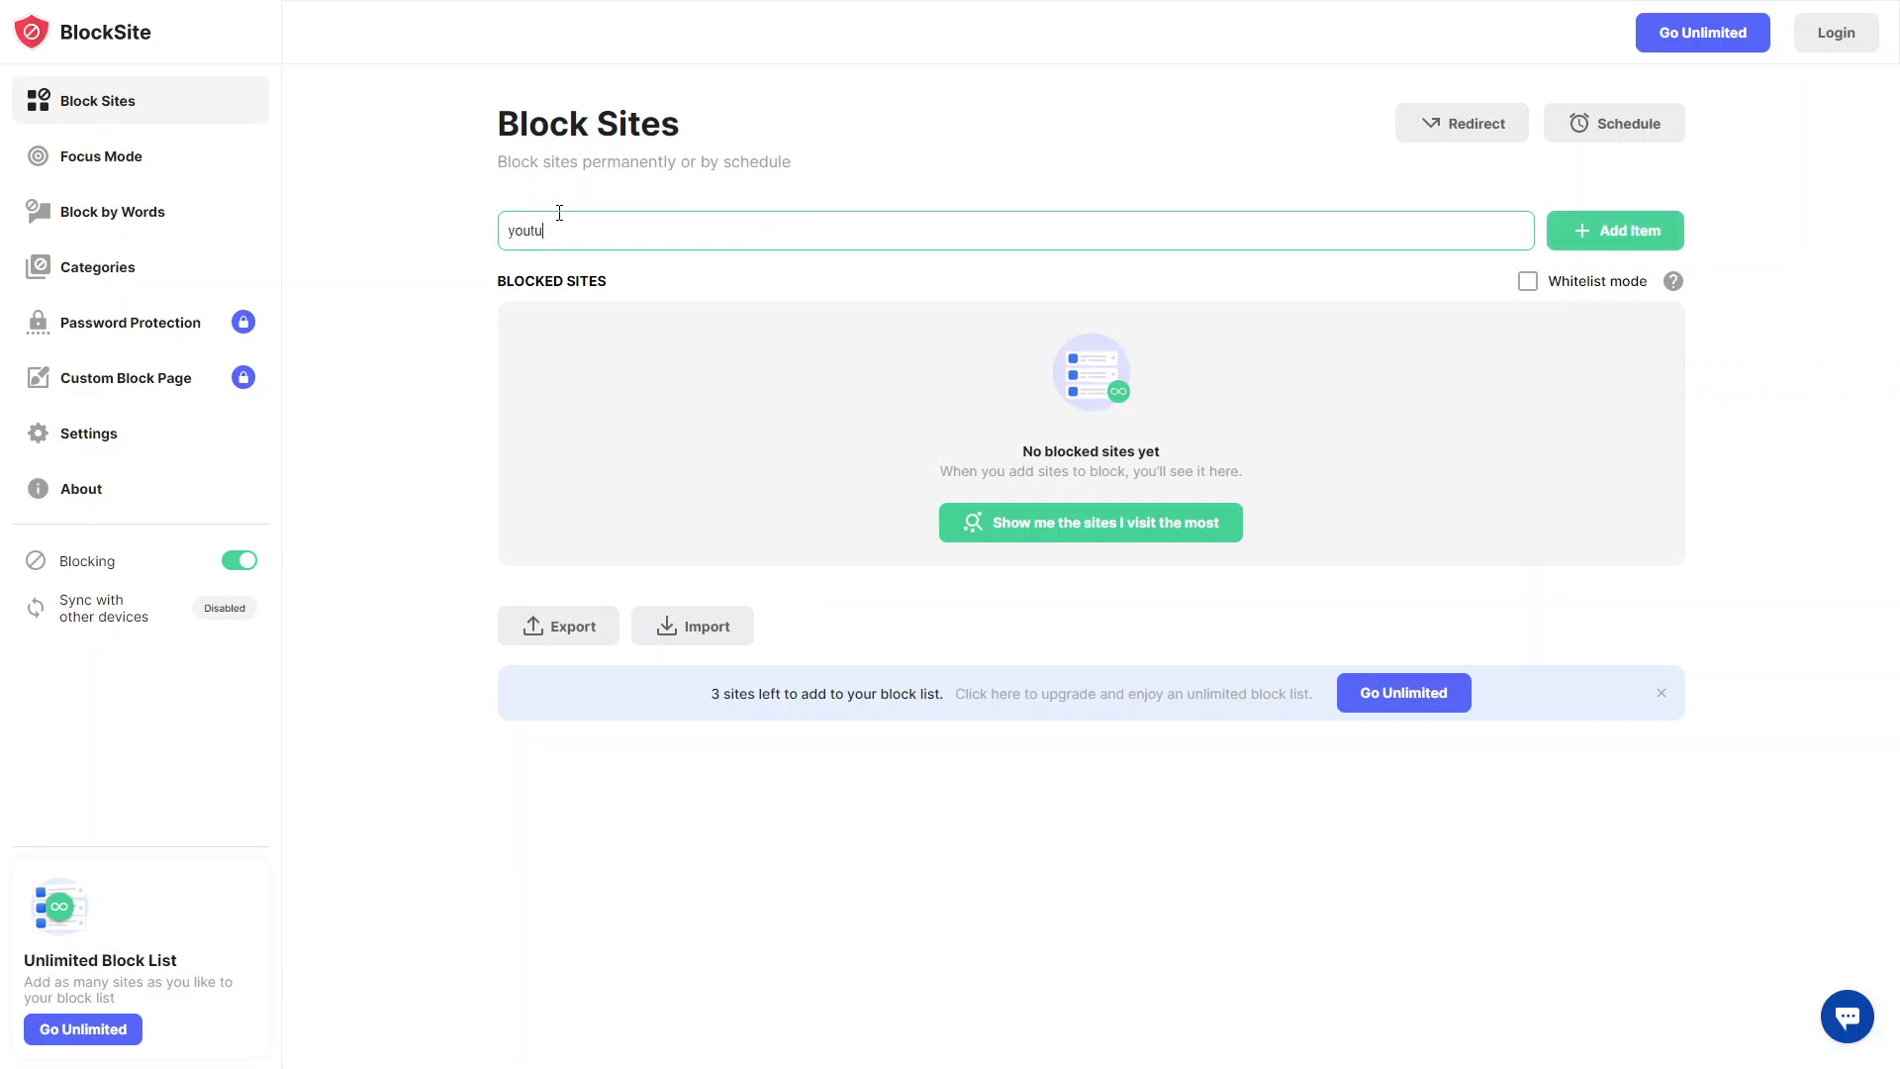
text(.com)
click(1653, 240)
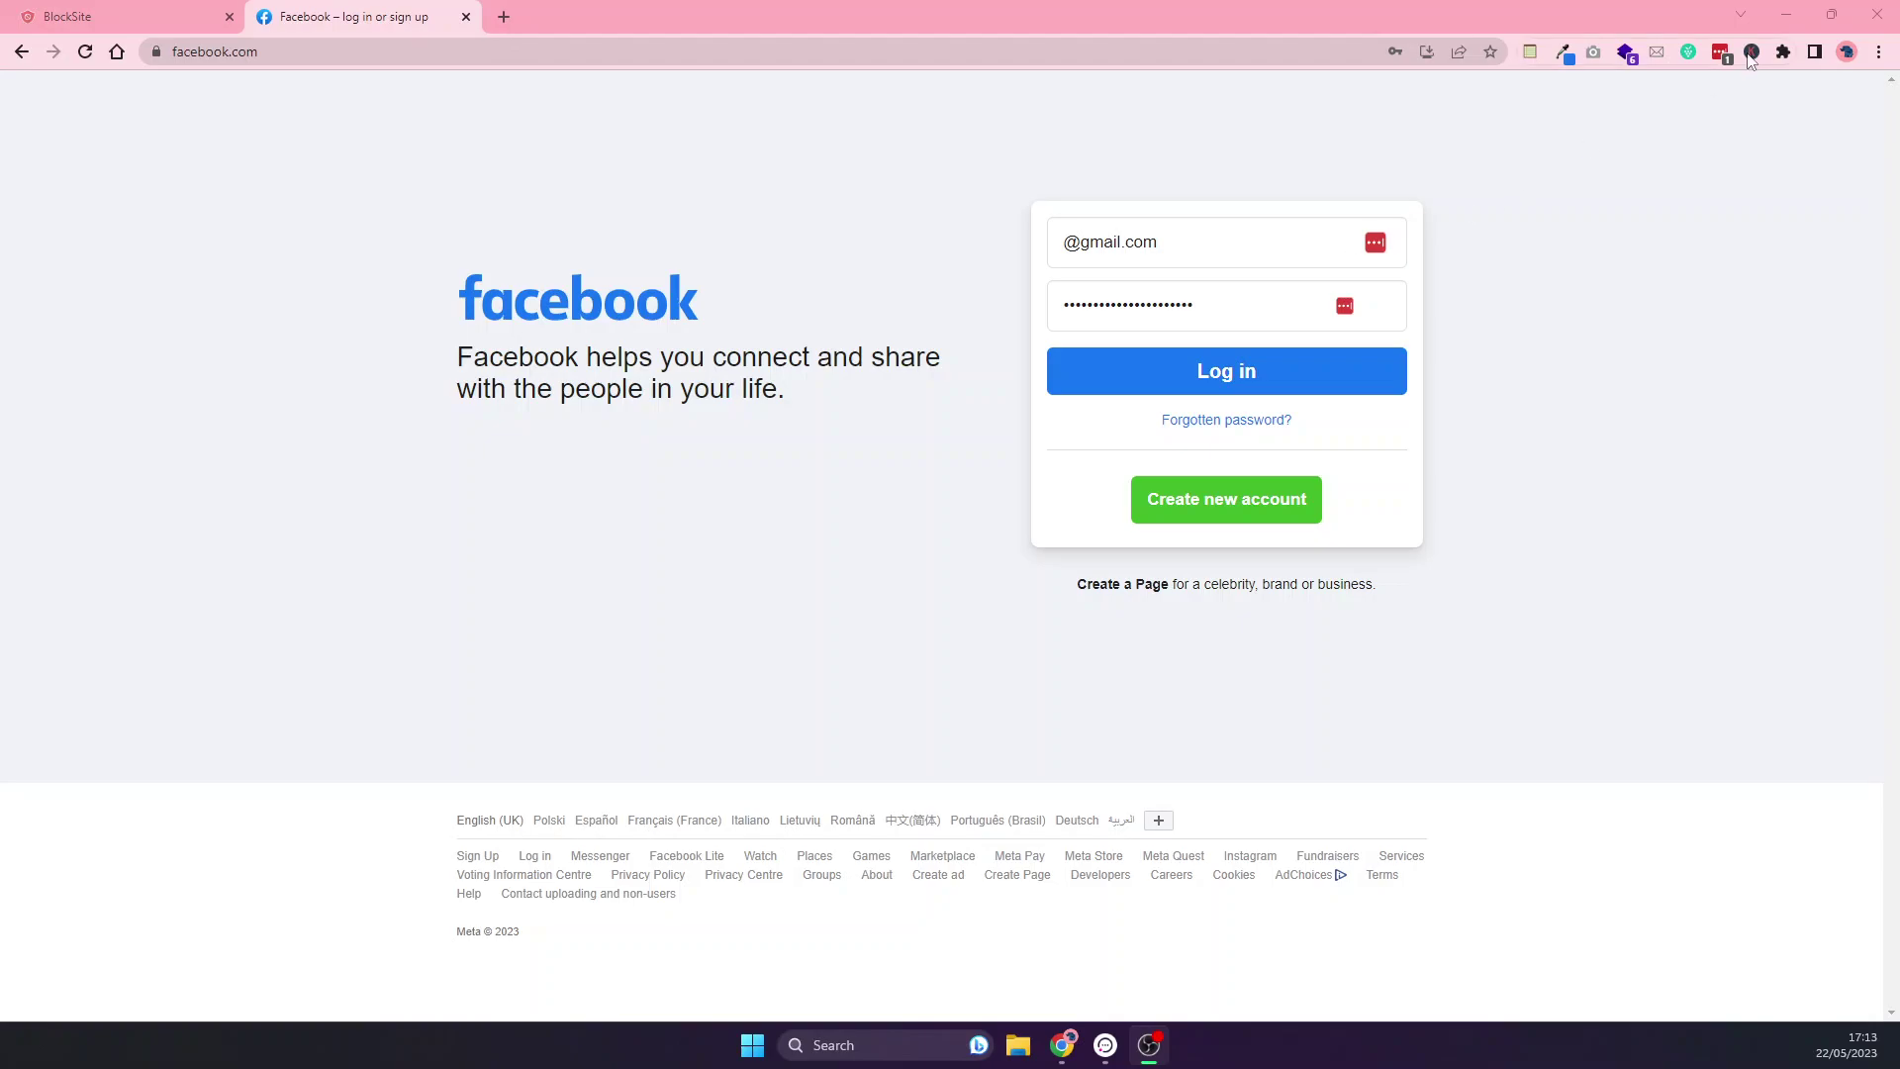
- Pin BlockSite to the Chrome toolbar from the Extensions menu
click(1785, 53)
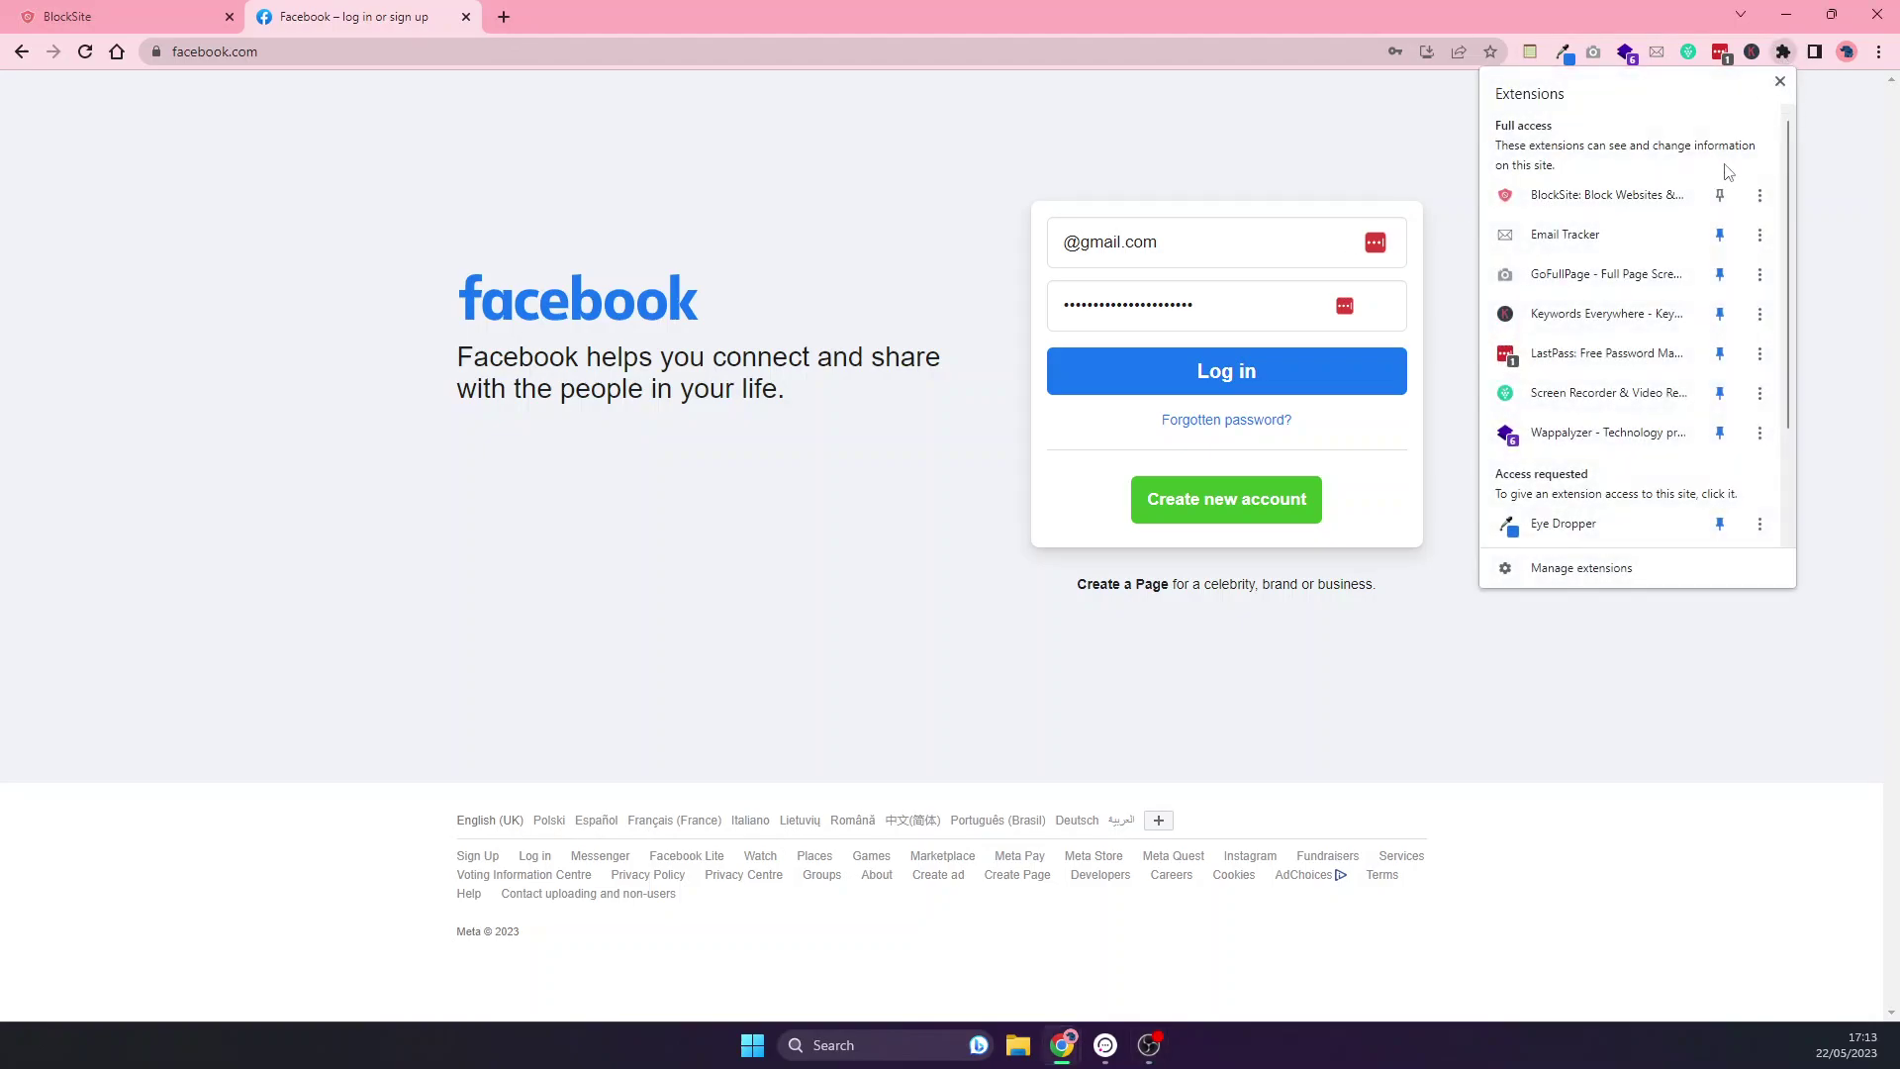
click(1723, 196)
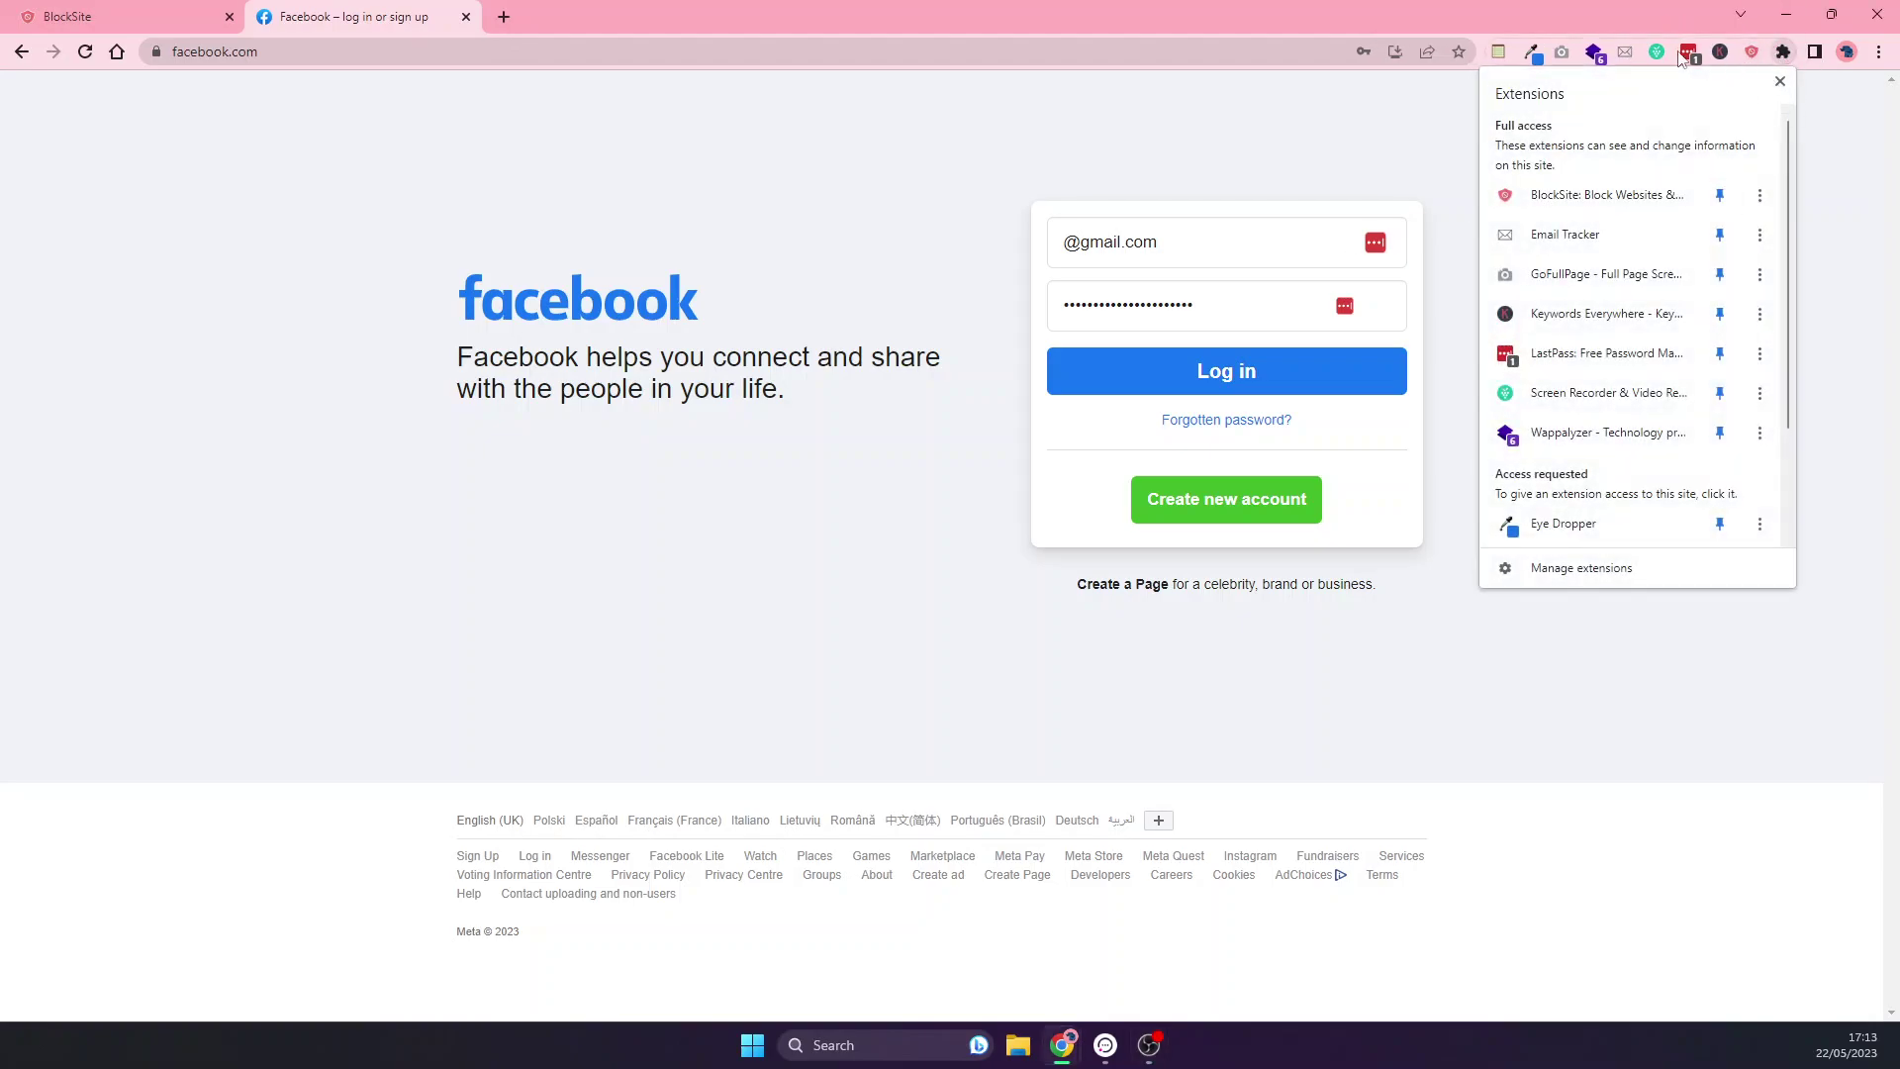
click(1831, 178)
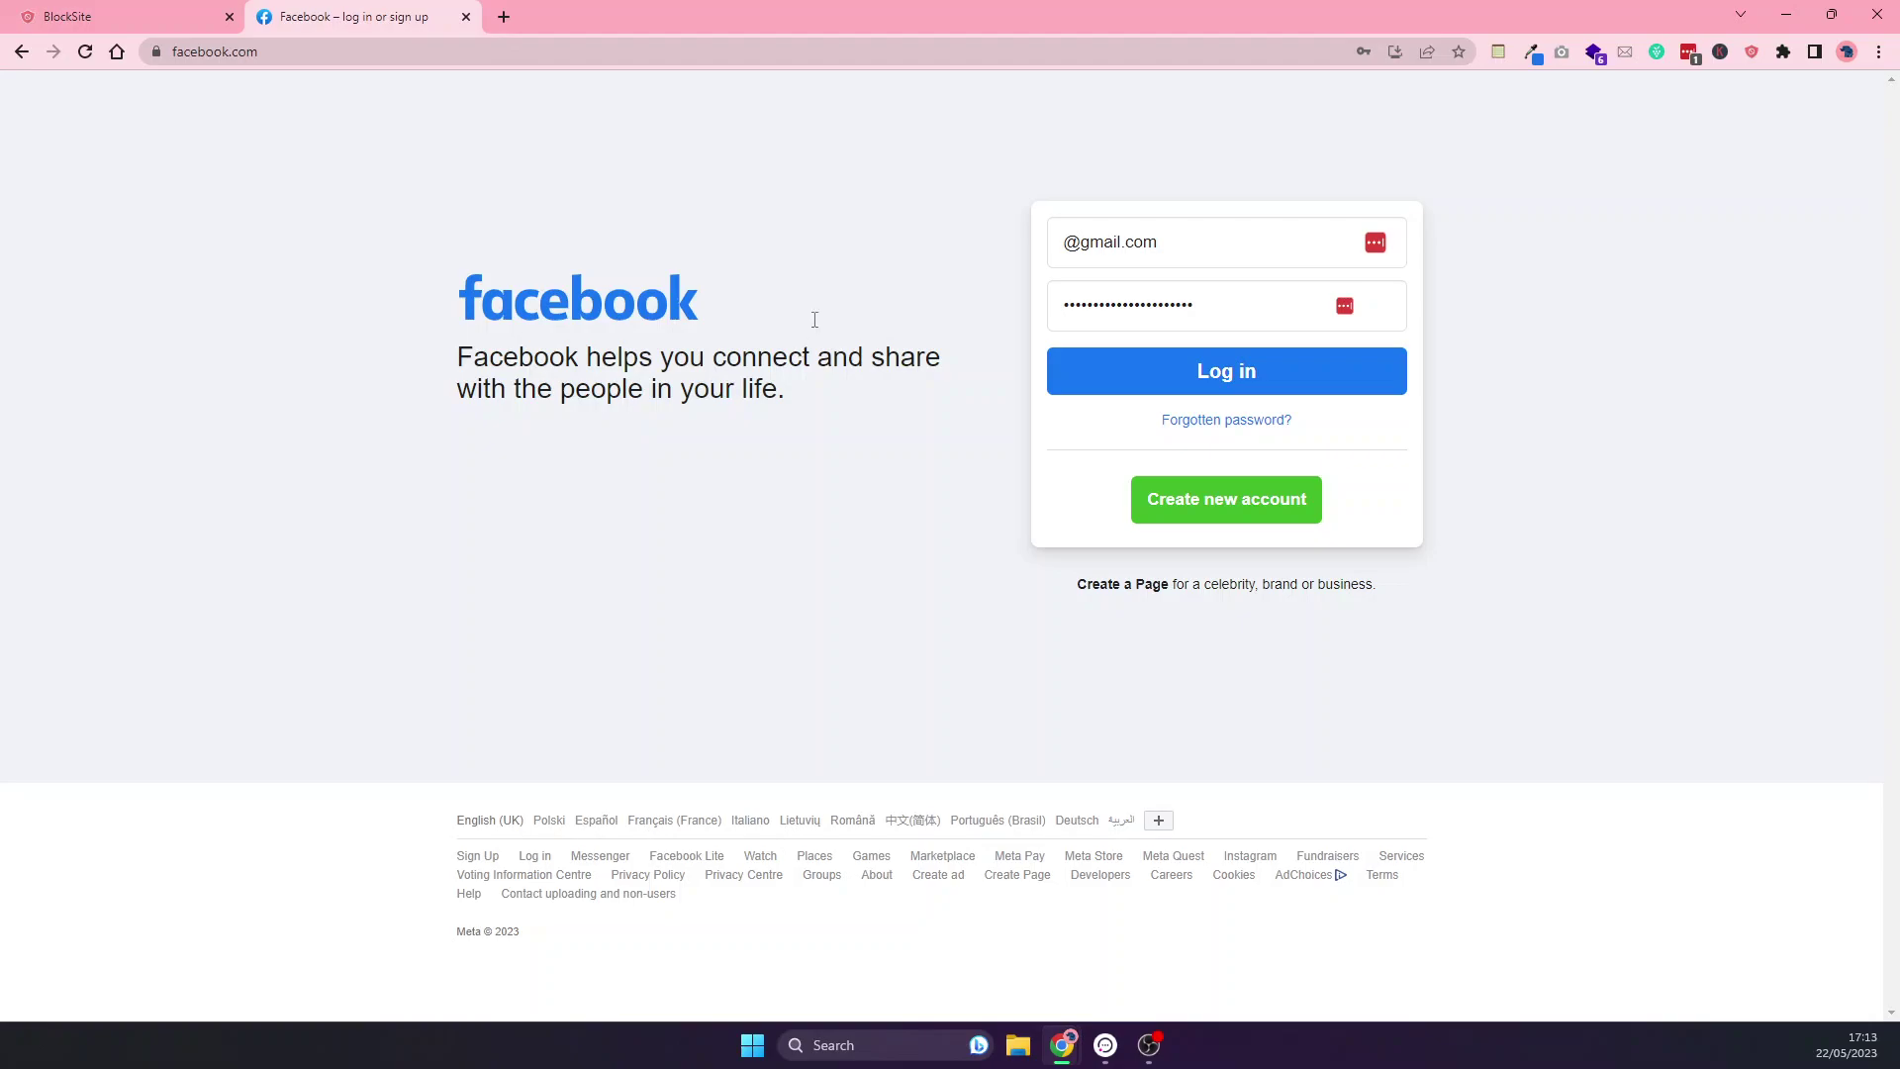
- Block facebook.com with BlockSite, decline the promotion, and refresh to show the blocked page
click(1752, 53)
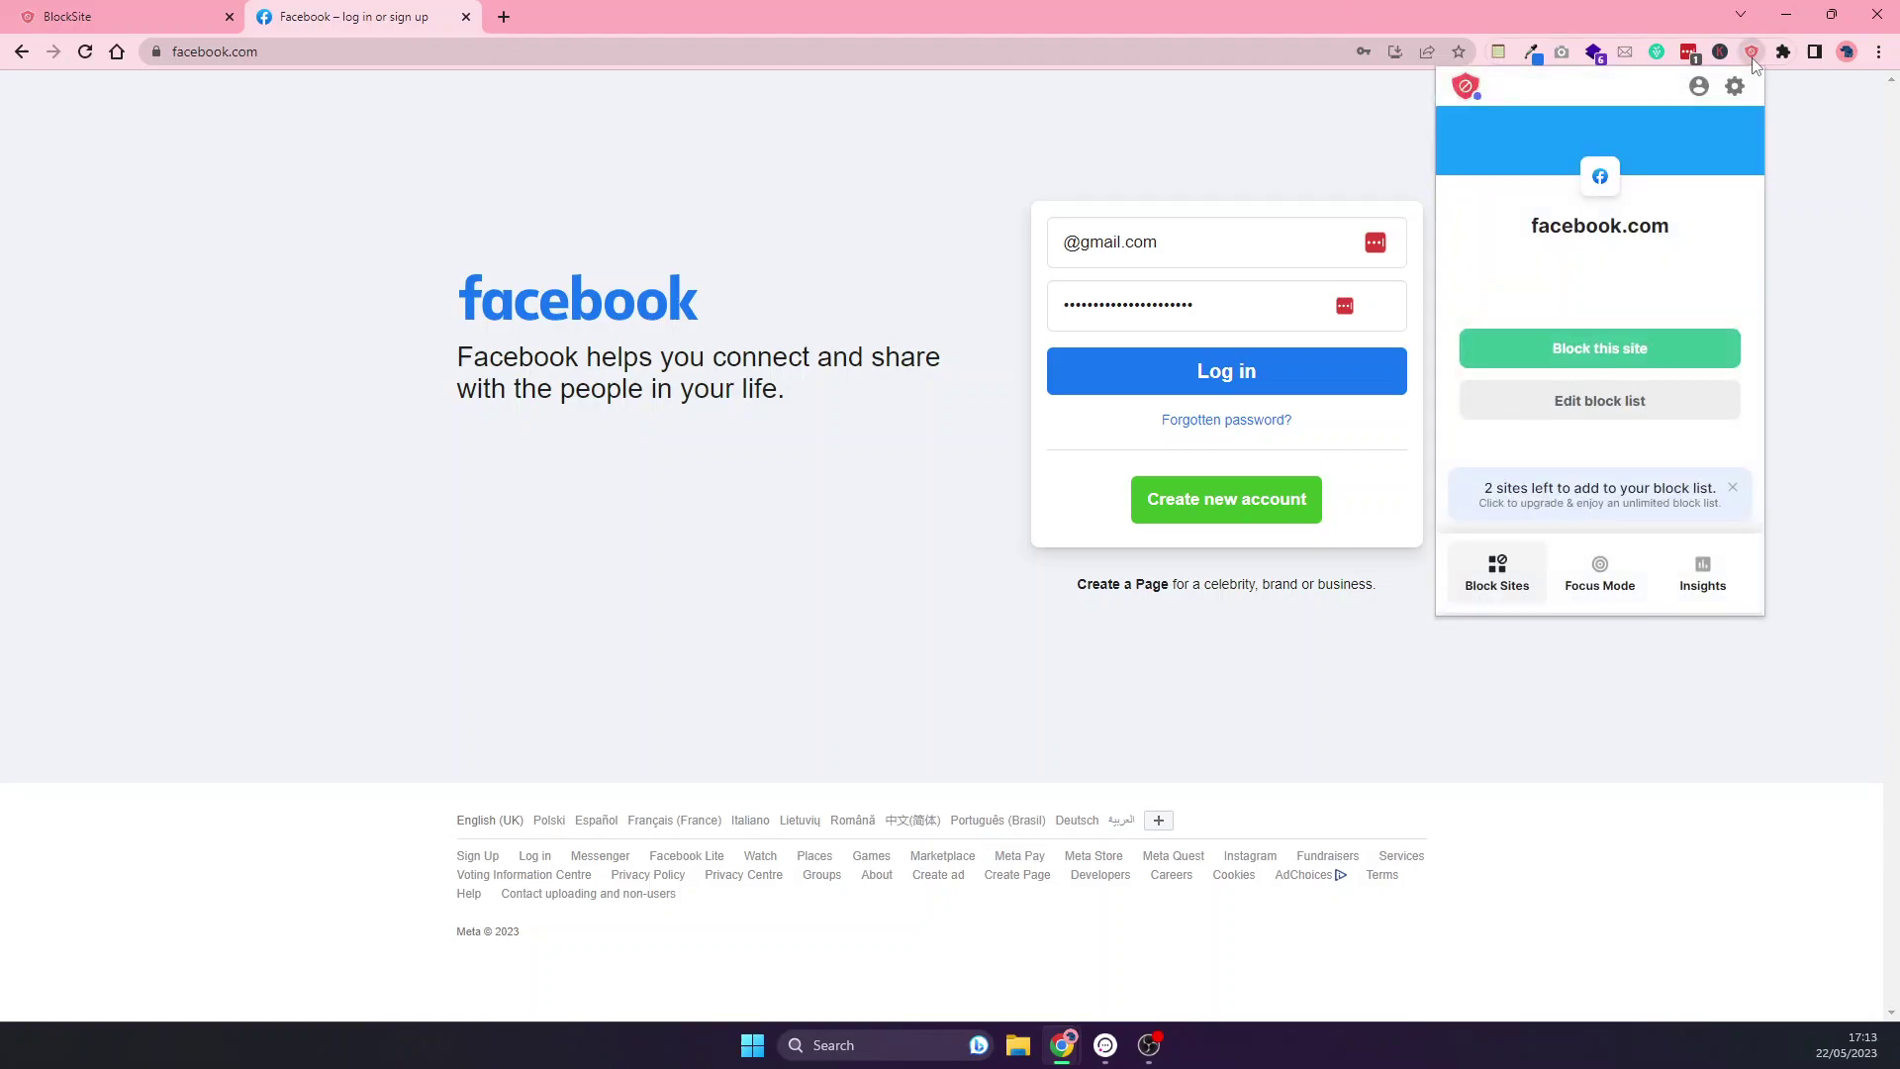
click(1617, 358)
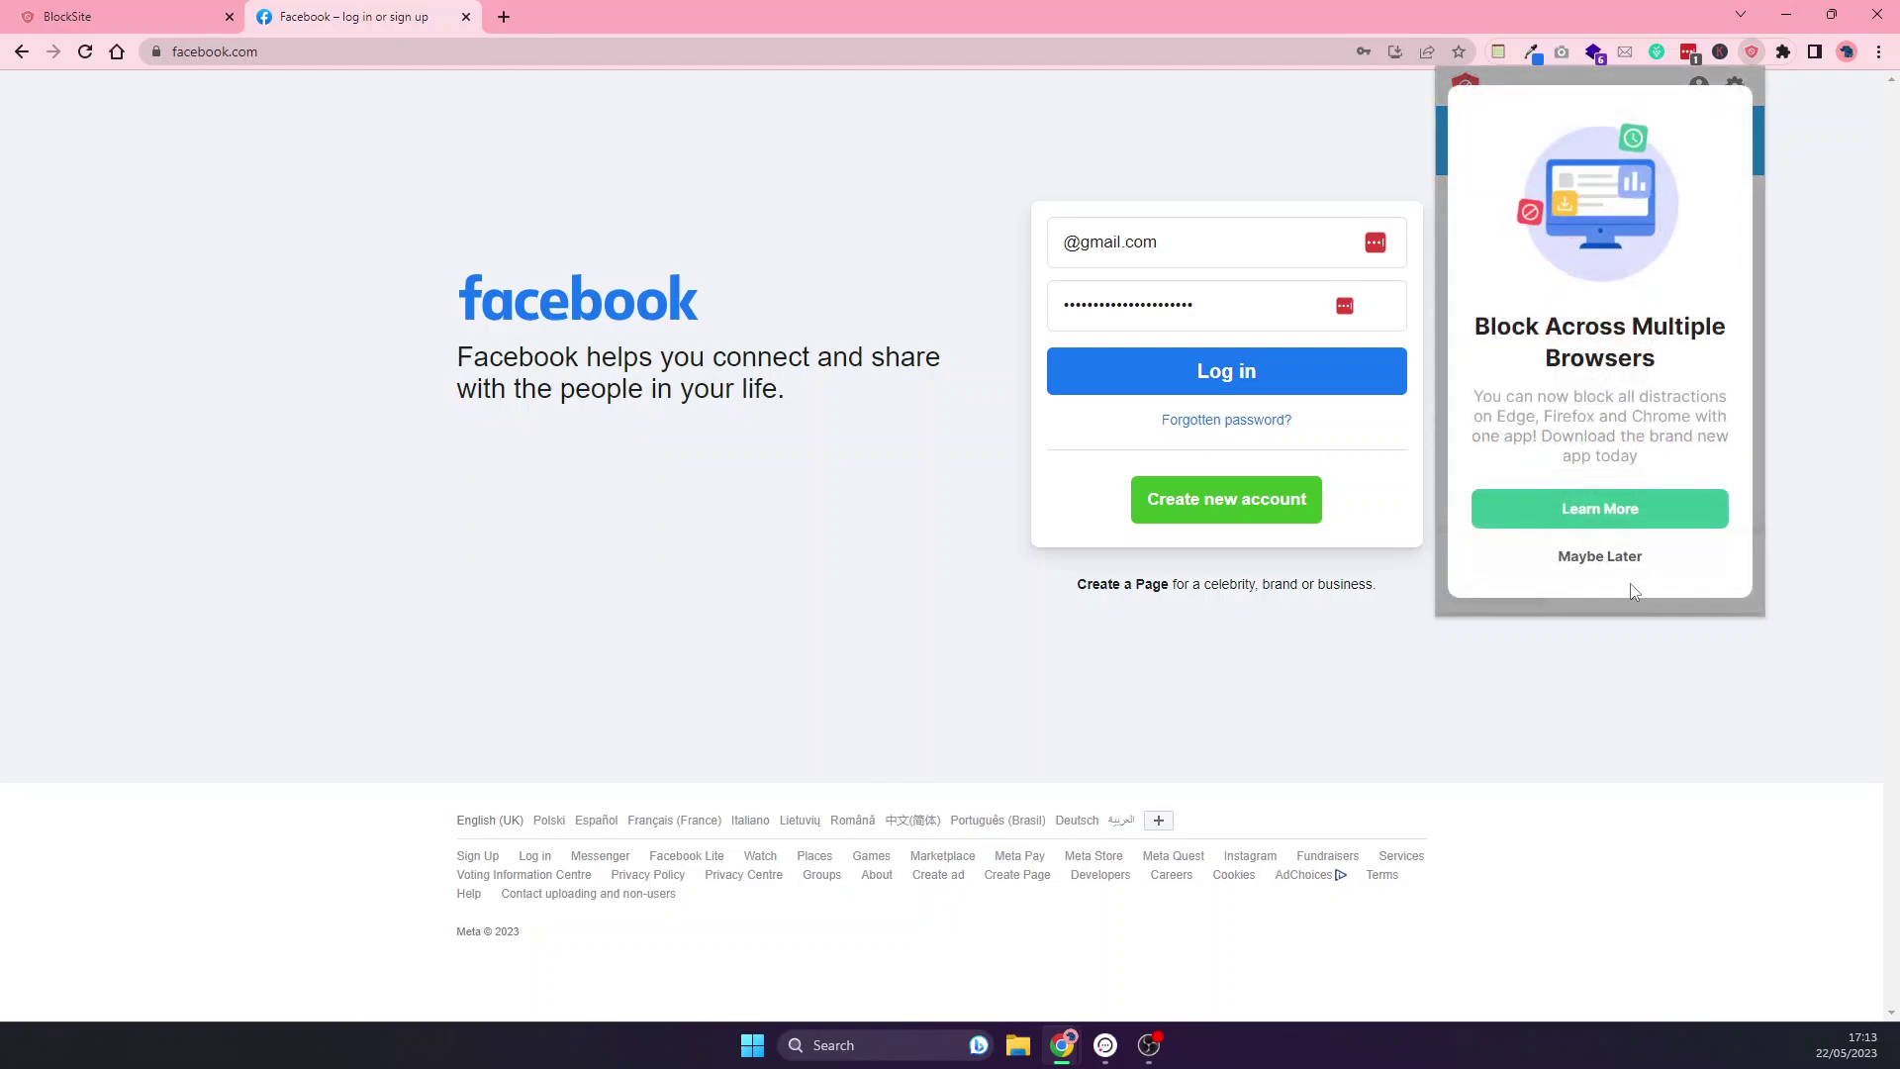
click(1616, 572)
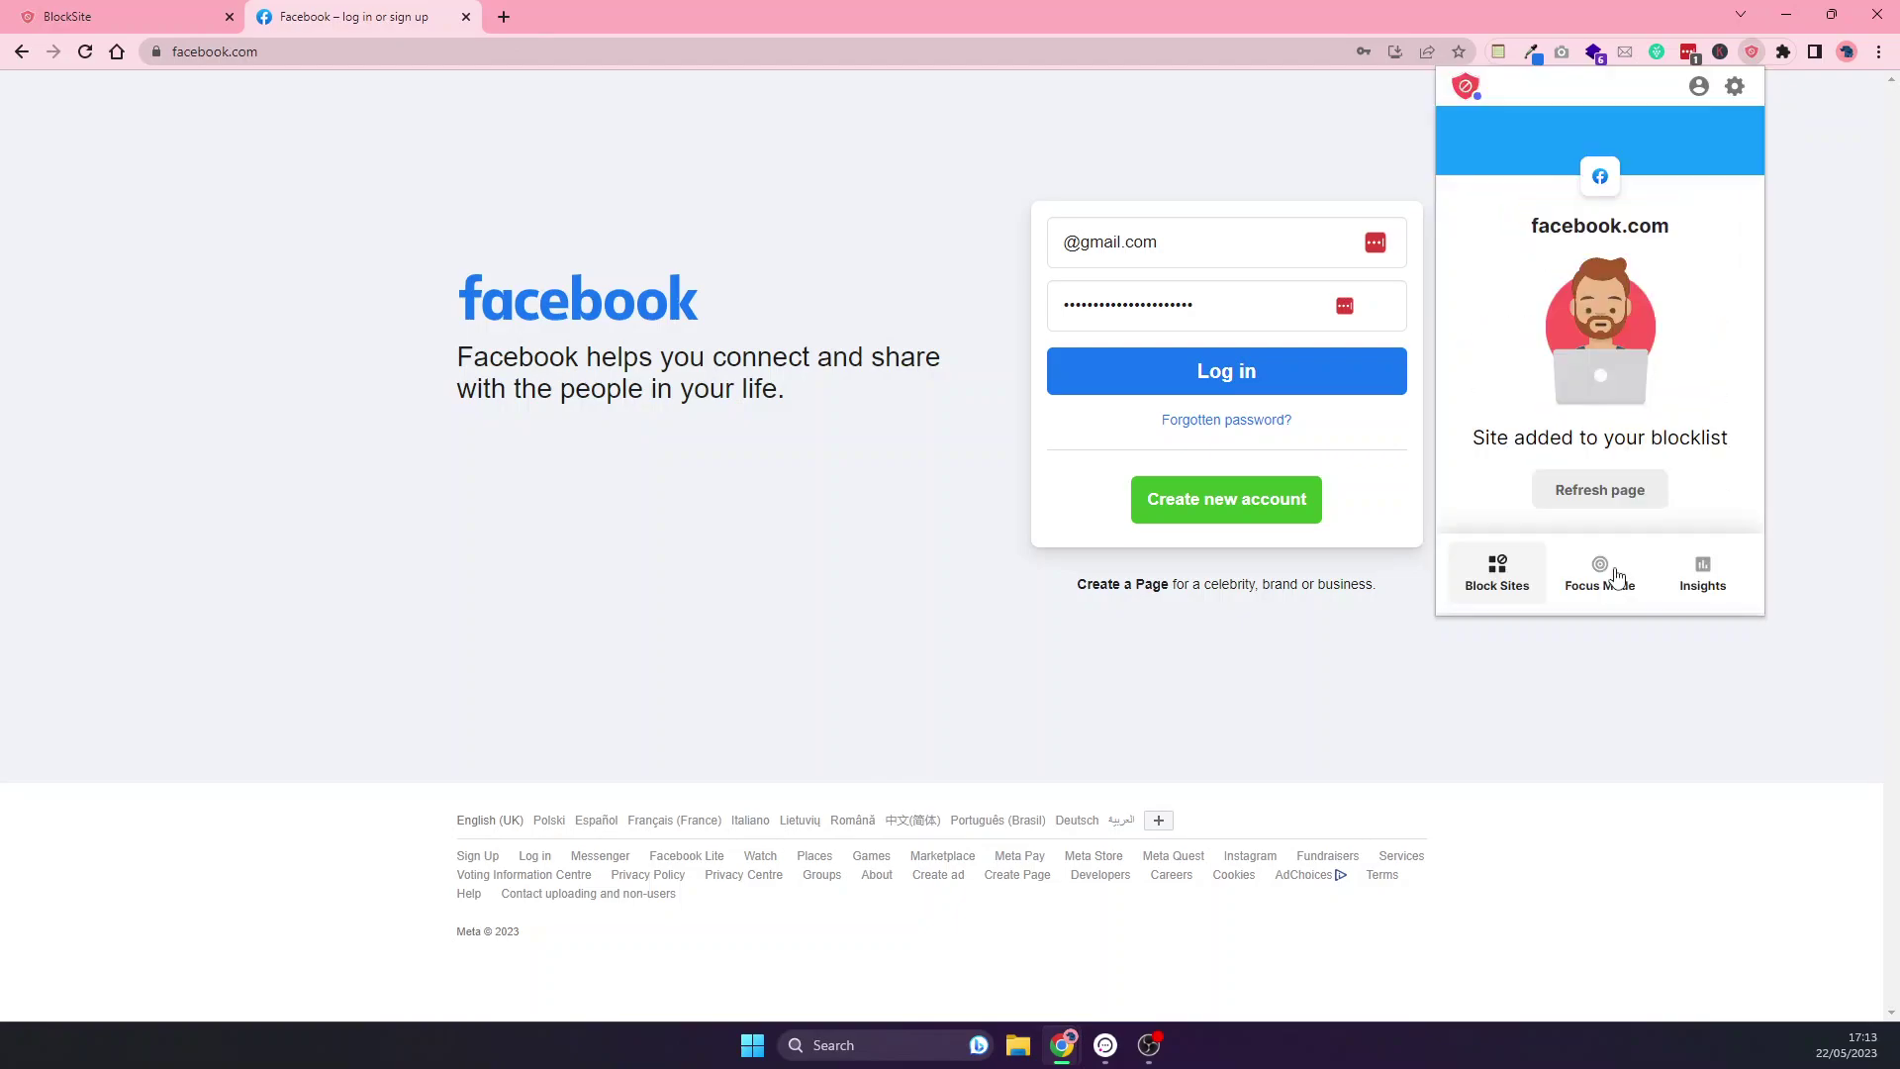
click(1594, 495)
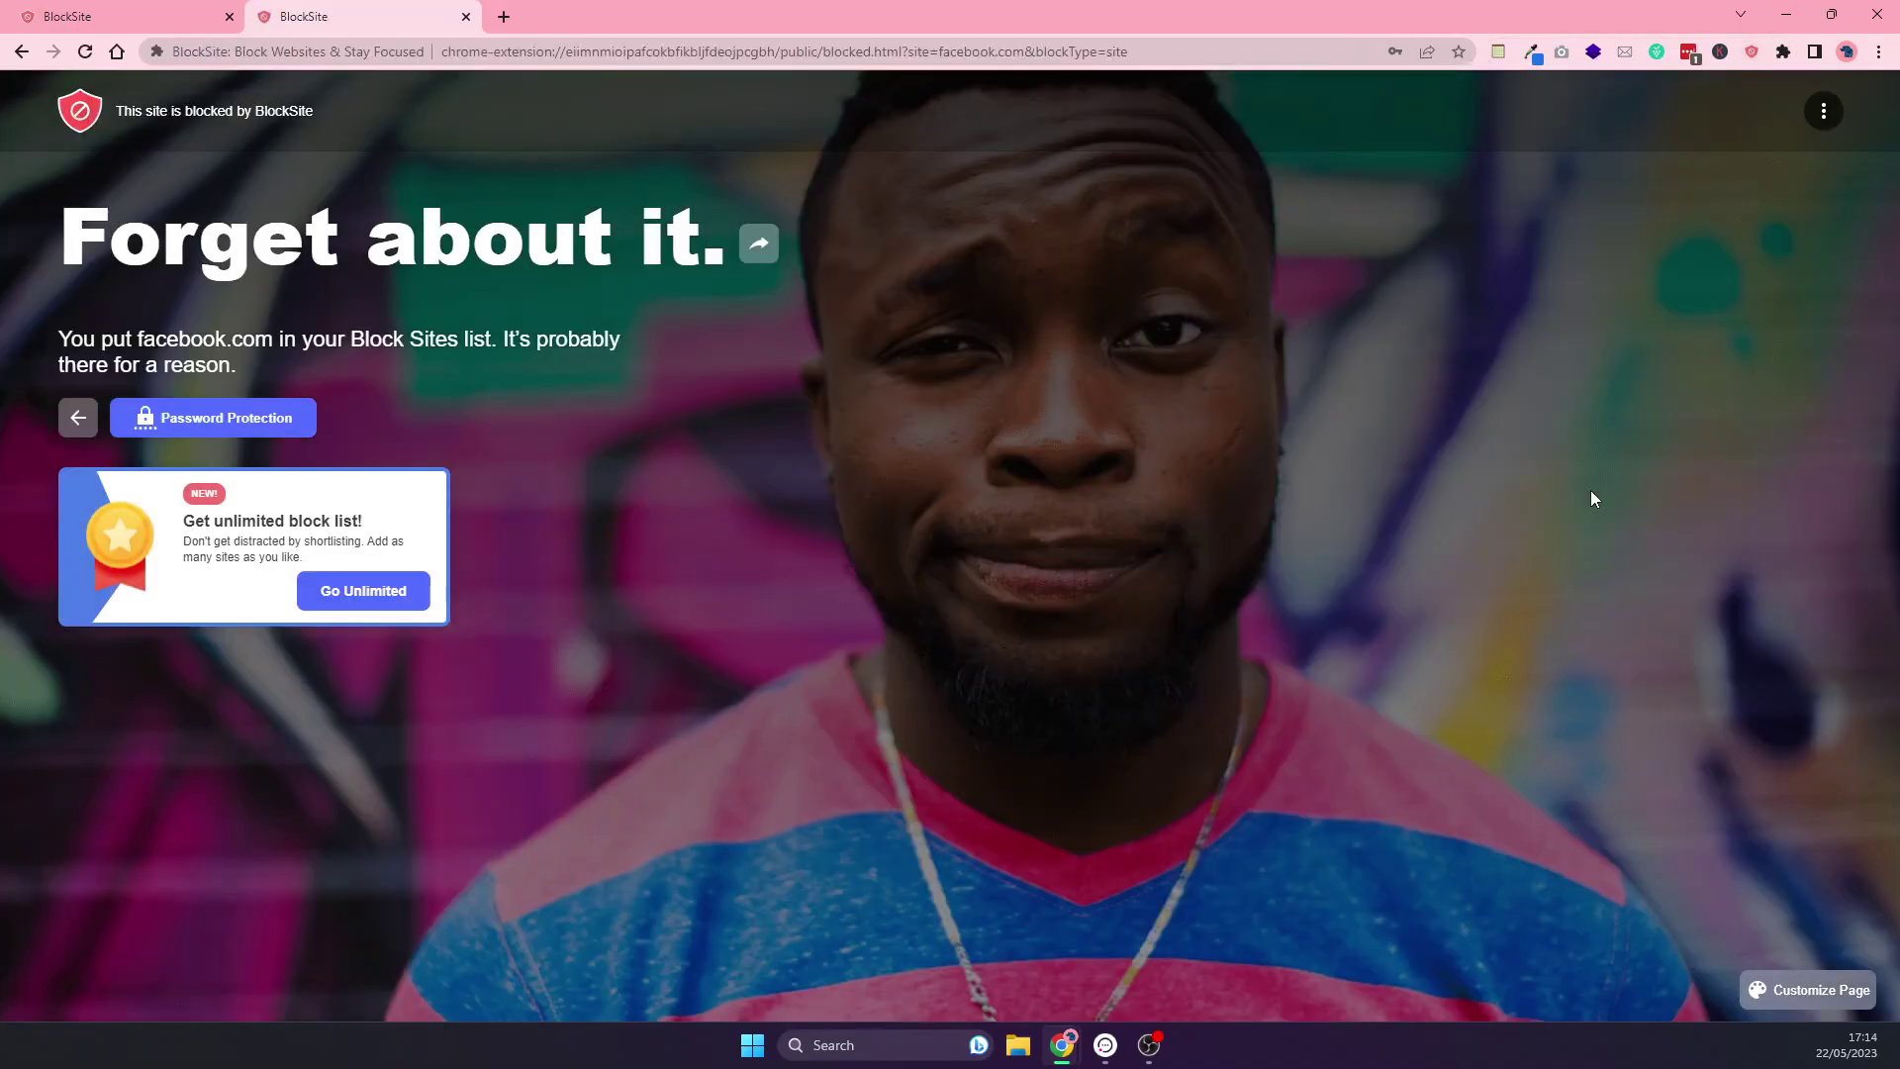
- Switch to the first tab to confirm youtube.com shows BlockSite's "No way, Jose." blocked page
click(129, 14)
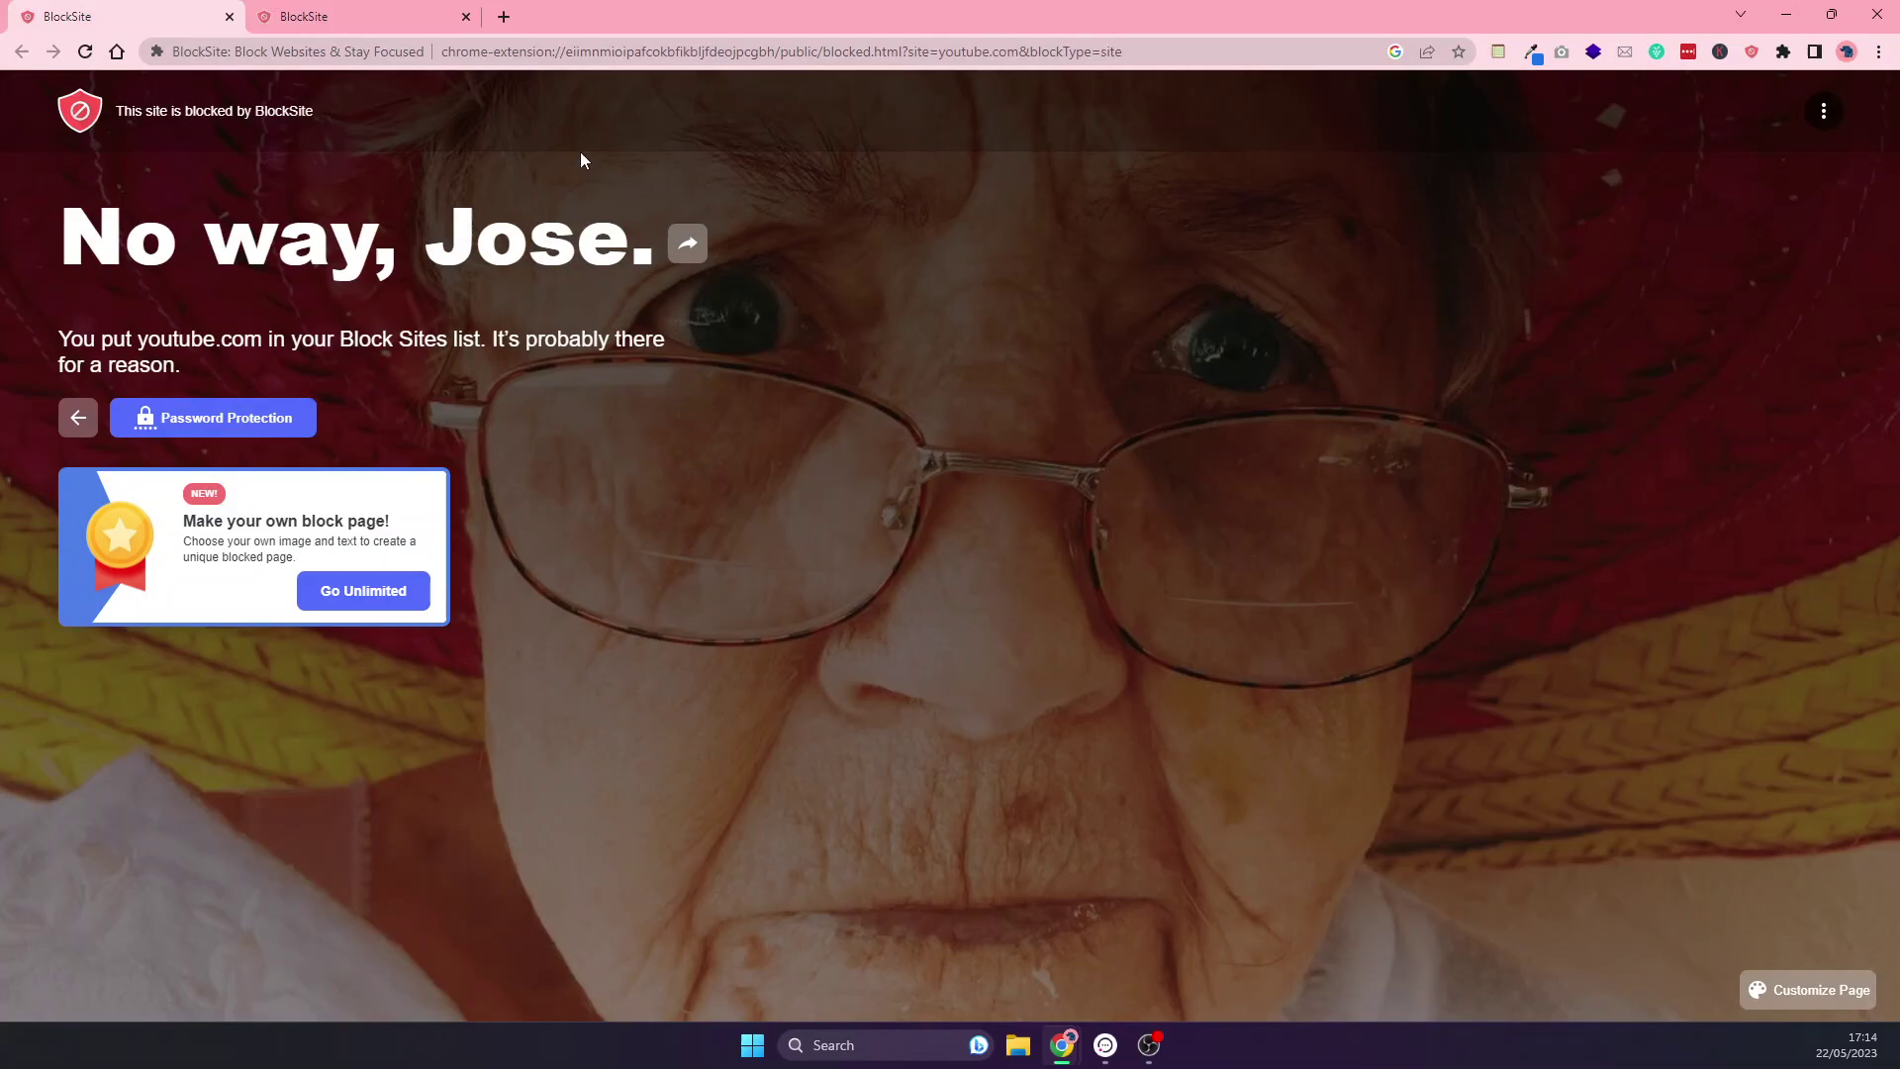